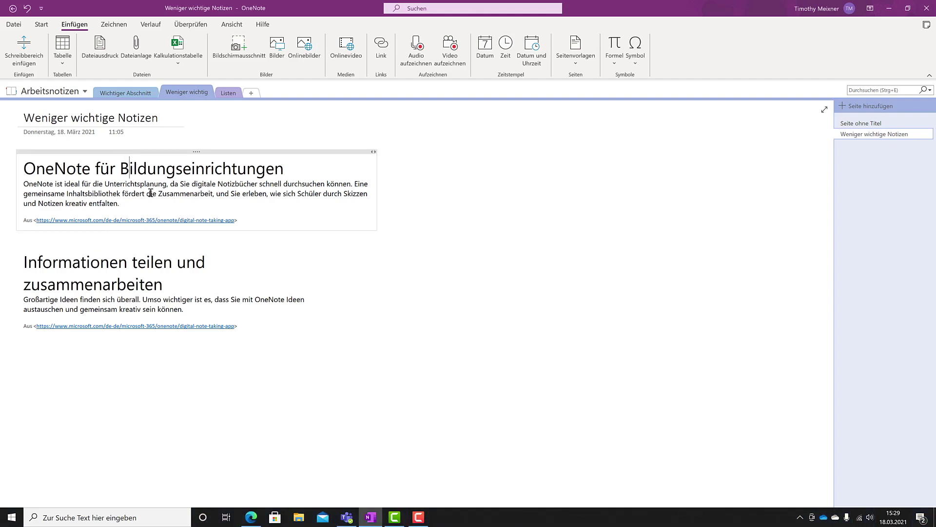
# - Type 'Hier möchte ich die Überschriften sammeln:' as a new note on the empty right side
pyautogui.click(189, 277)
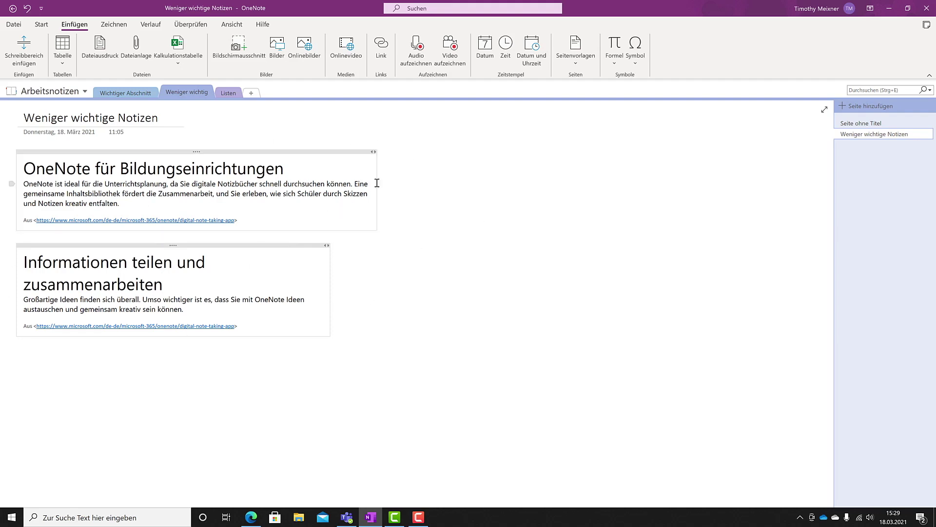
pyautogui.click(405, 166)
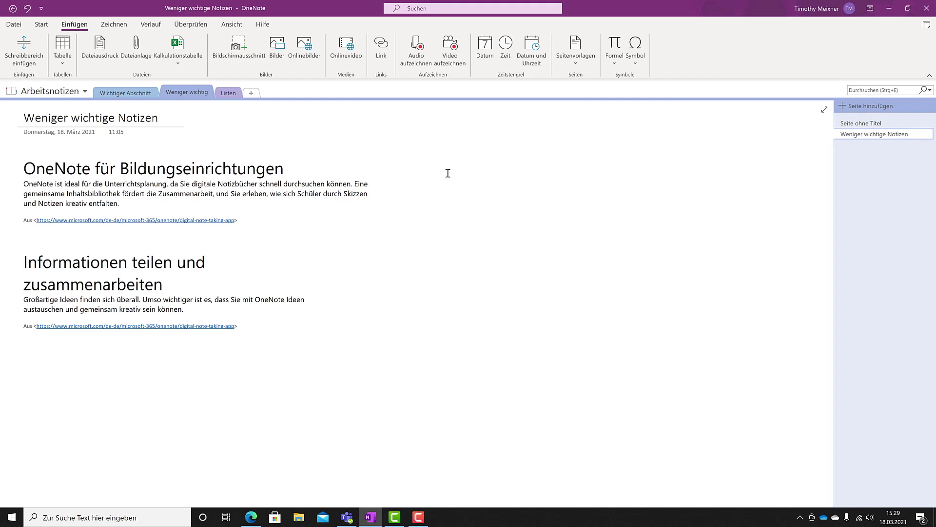
pyautogui.write('Hier m')
pyautogui.write('öchte ich die')
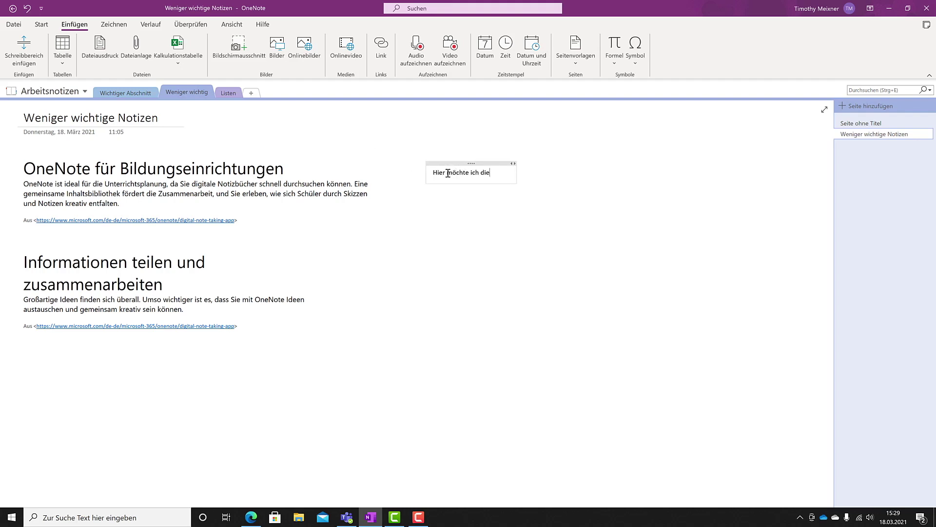
pyautogui.write(' Überschrifte')
pyautogui.write('n sammeln:')
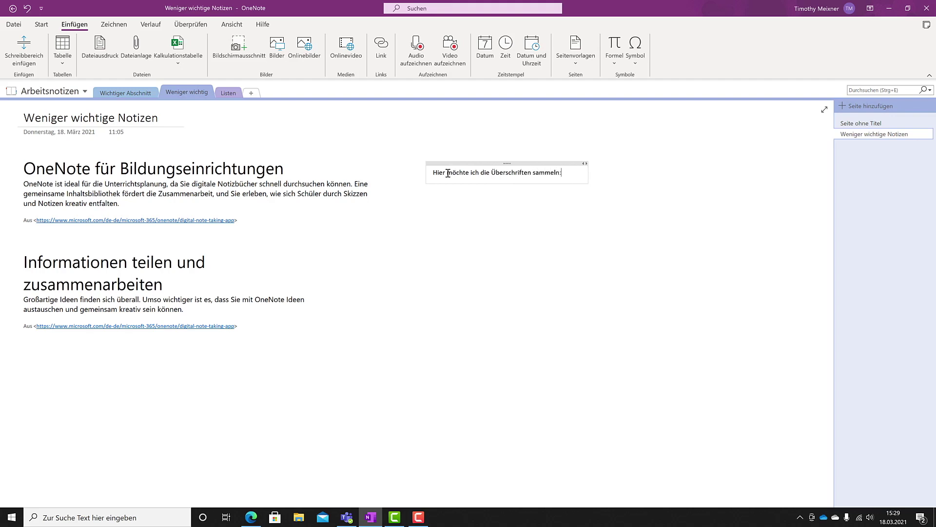
pyautogui.click(398, 195)
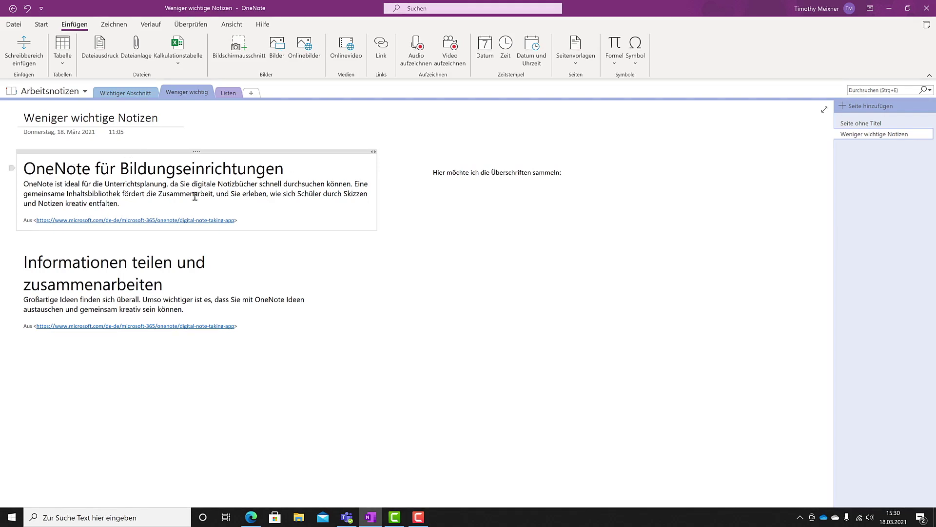
pyautogui.click(179, 277)
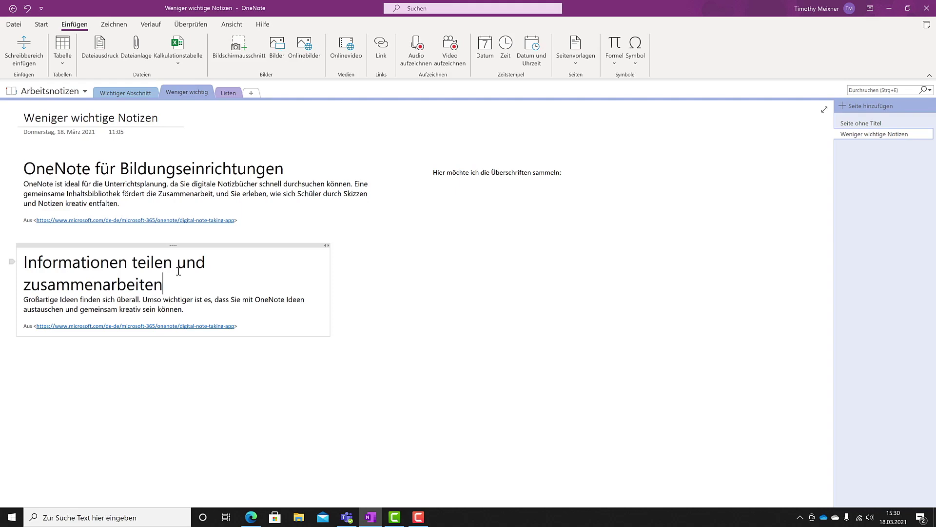
pyautogui.moveTo(183, 276); pyautogui.dragTo(20, 260)
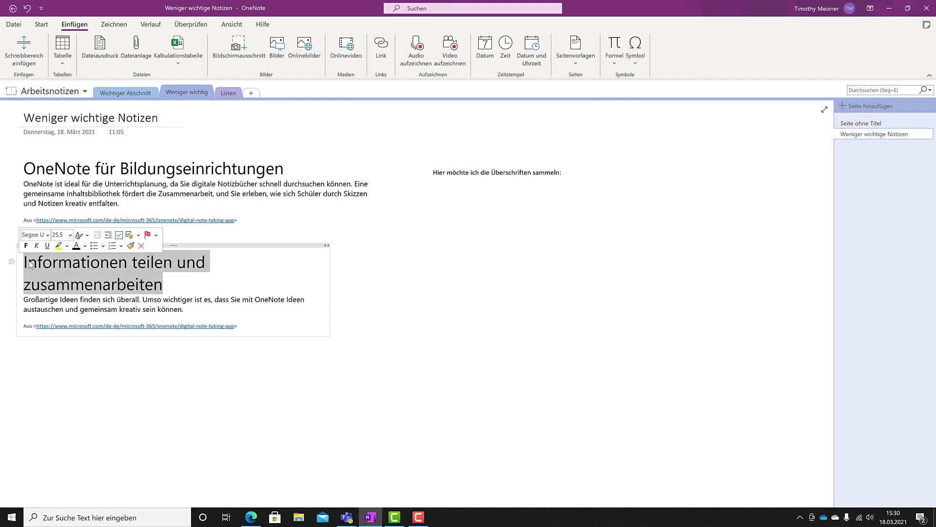
pyautogui.rightClick(31, 264)
pyautogui.click(48, 267)
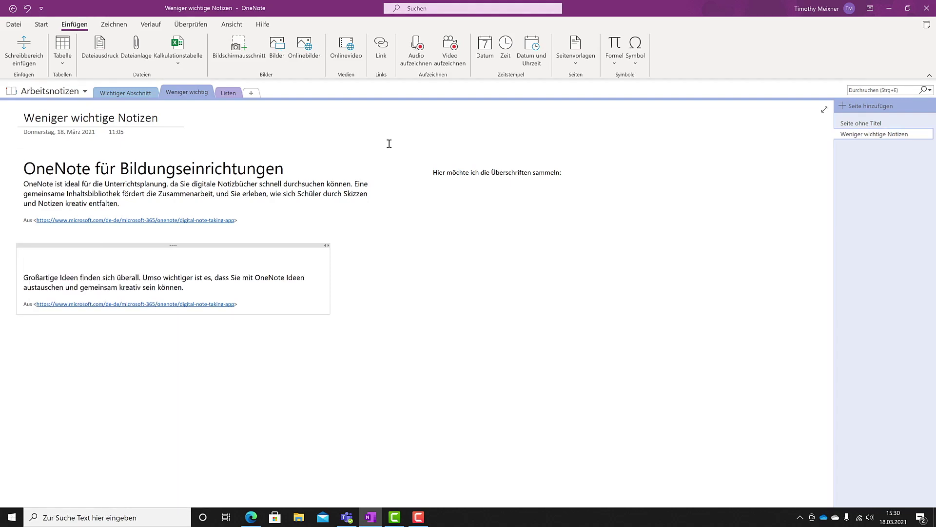
pyautogui.click(469, 170)
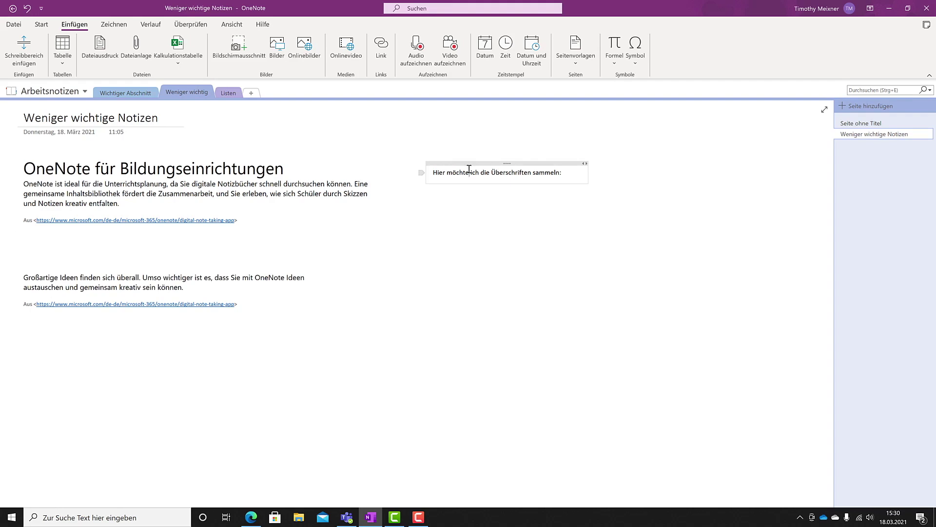
pyautogui.rightClick(574, 170)
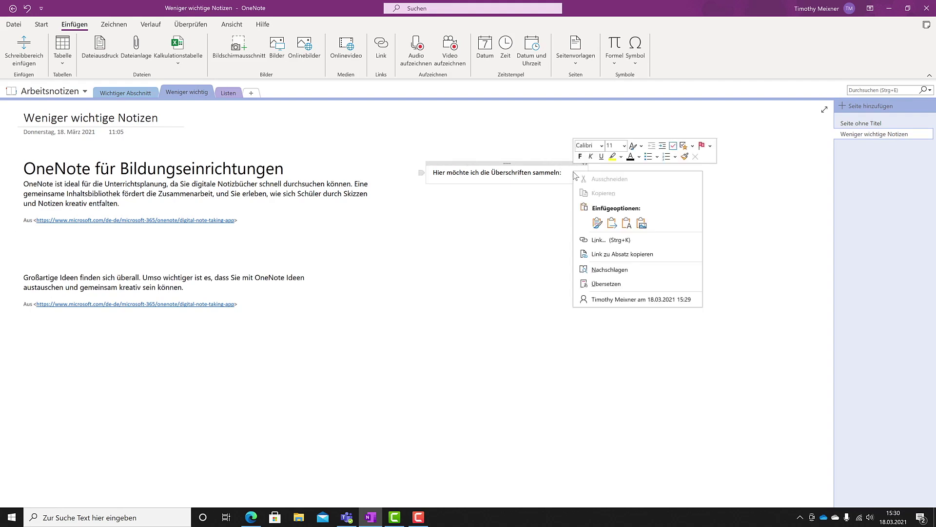
pyautogui.click(597, 223)
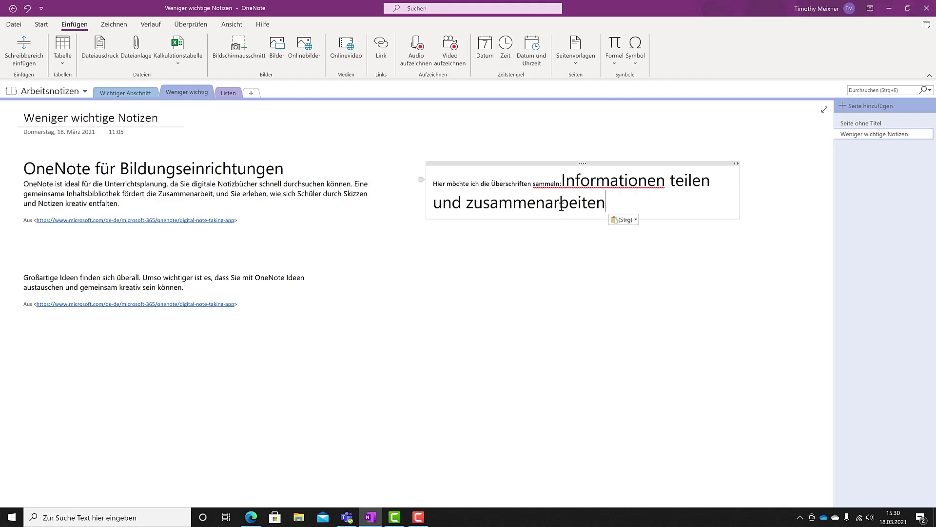
pyautogui.hotkey('ctrl', 'z')
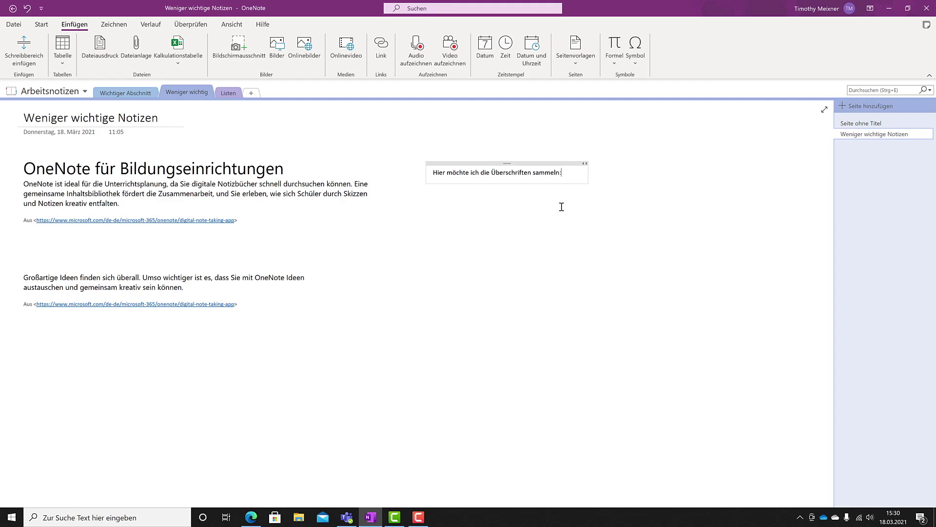
pyautogui.hotkey('ctrl', 'y')
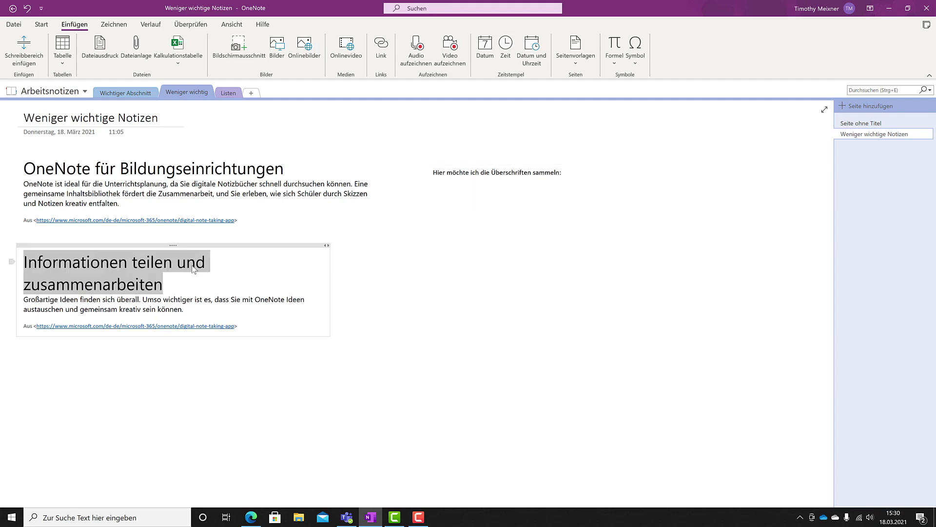
pyautogui.rightClick(190, 268)
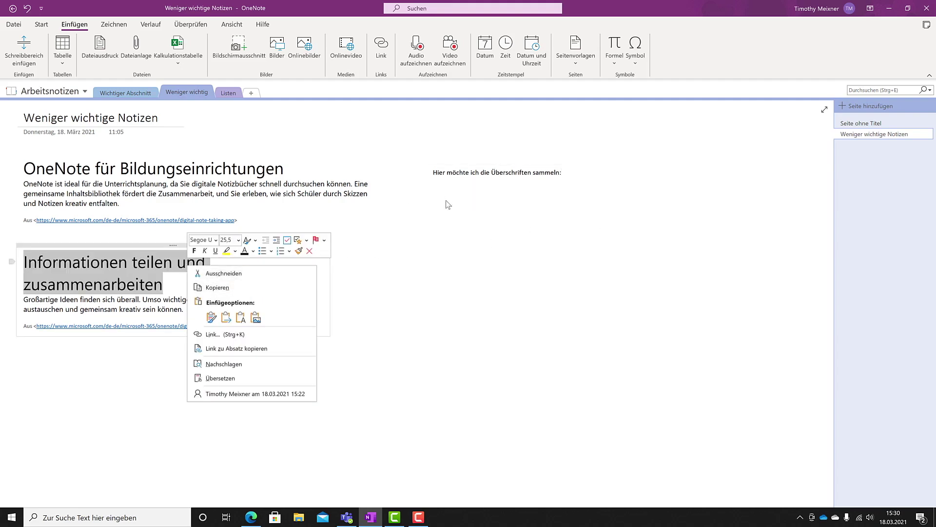
pyautogui.click(138, 288)
pyautogui.click(188, 272)
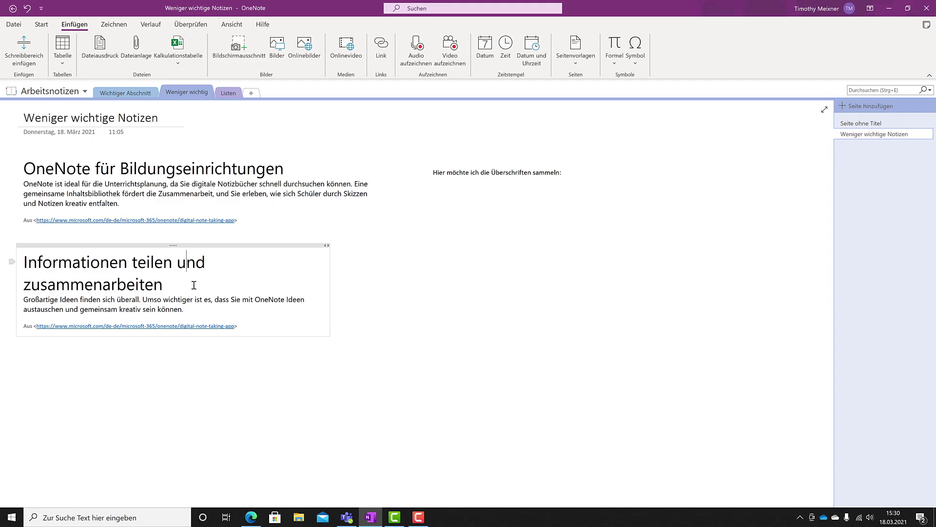
pyautogui.moveTo(194, 284); pyautogui.dragTo(24, 261)
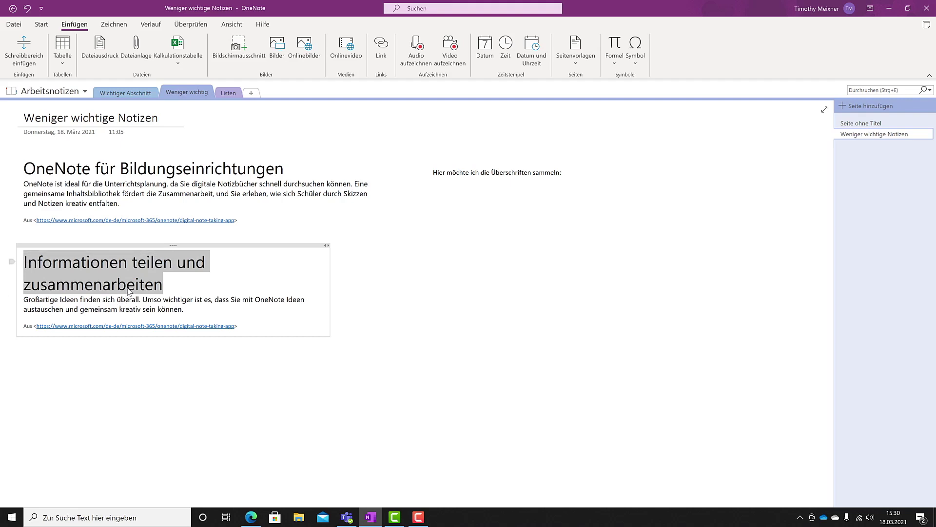
# - Try moving the heading beside the note, undo it, and add an empty line below 'sammeln:'
pyautogui.moveTo(130, 291); pyautogui.dragTo(465, 187)
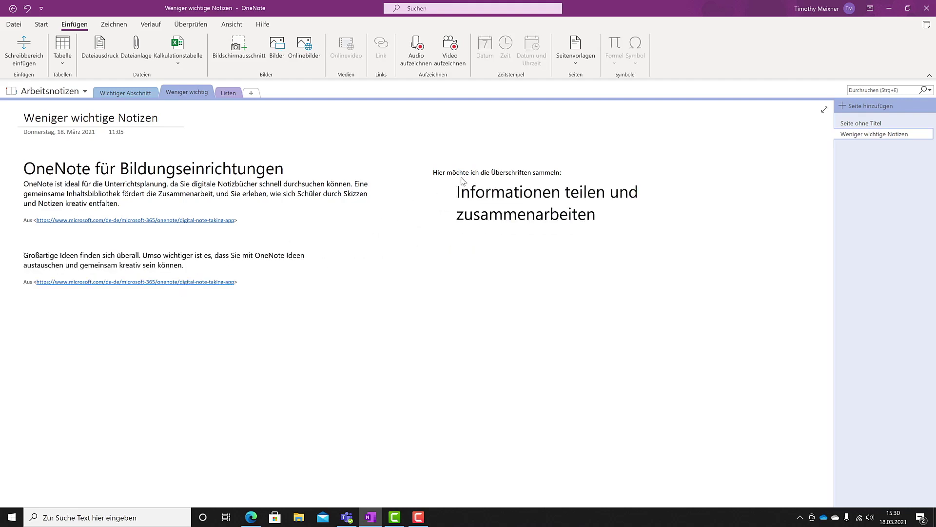
pyautogui.hotkey('ctrl', 'z')
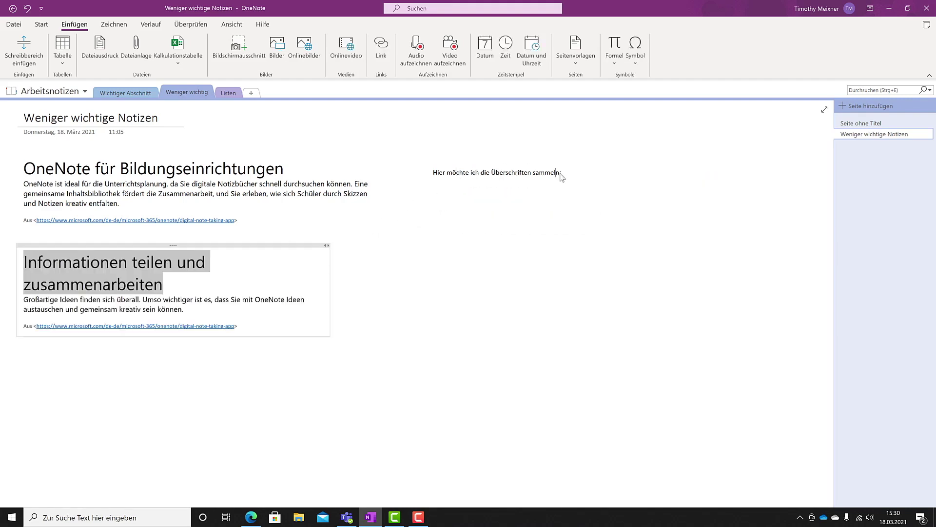
pyautogui.hotkey('ctrl', 'y')
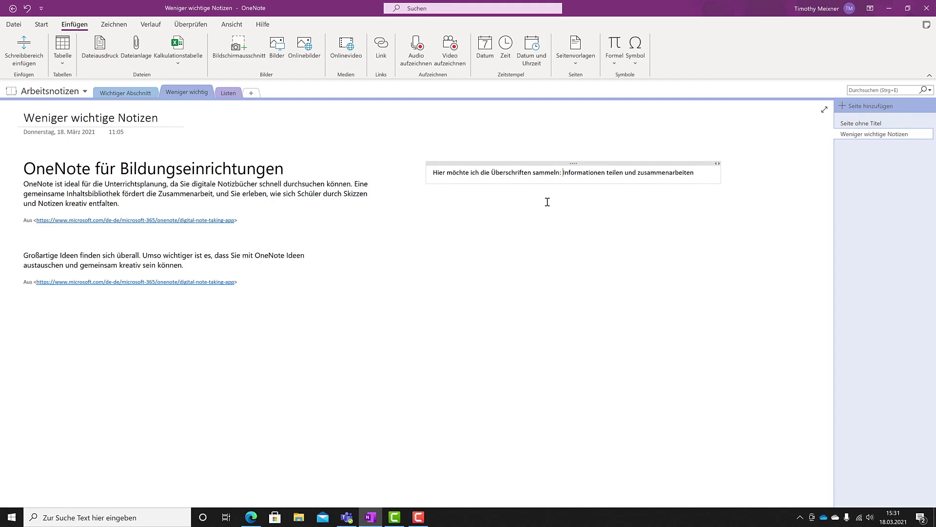
pyautogui.press('Return')
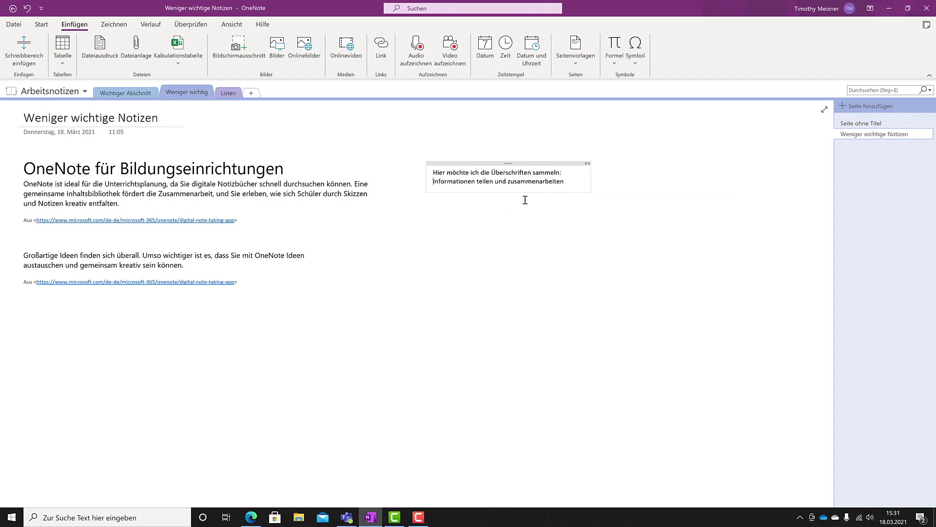
pyautogui.hotkey('ctrl', 'z')
pyautogui.hotkey('ctrl', 'z')
pyautogui.hotkey('ctrl', 'z')
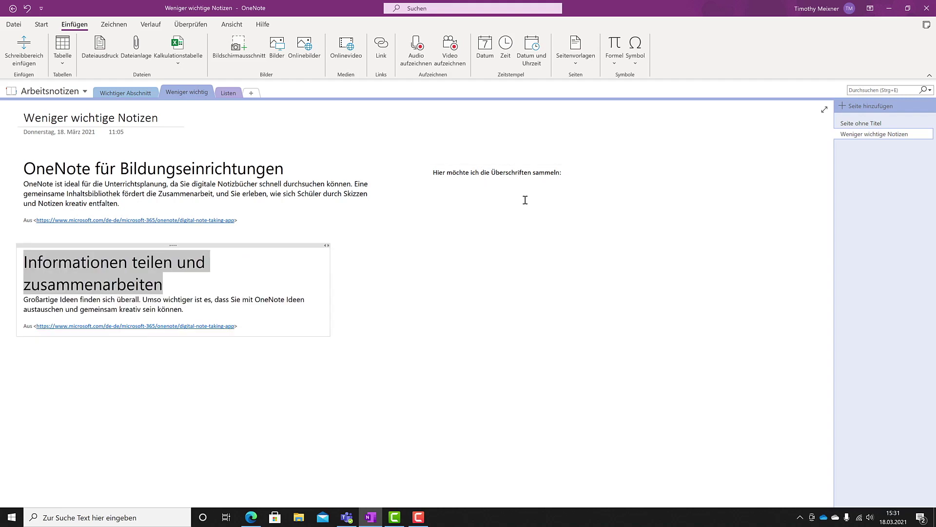
pyautogui.click(526, 171)
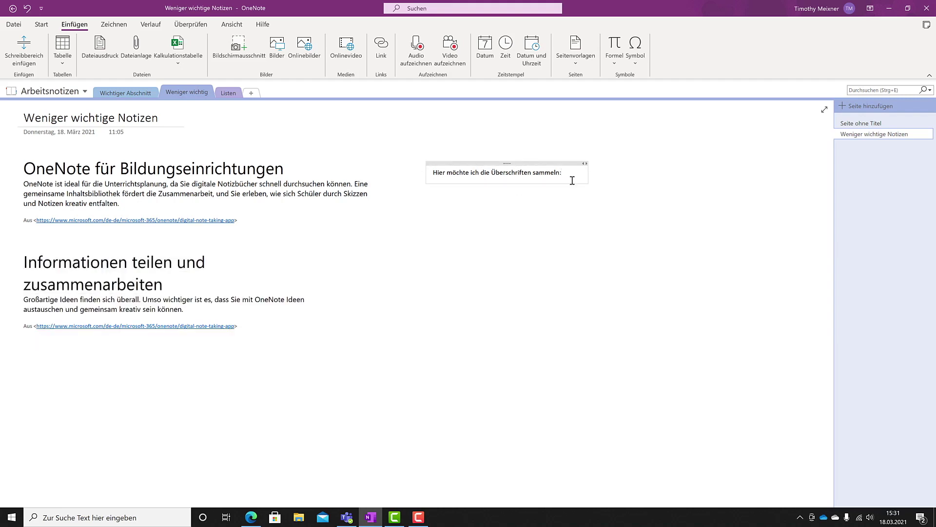
pyautogui.press('Return')
# - Move 'Informationen teilen und zusammenarbeiten' from the second excerpt into the headings note
pyautogui.moveTo(186, 284); pyautogui.dragTo(2, 258)
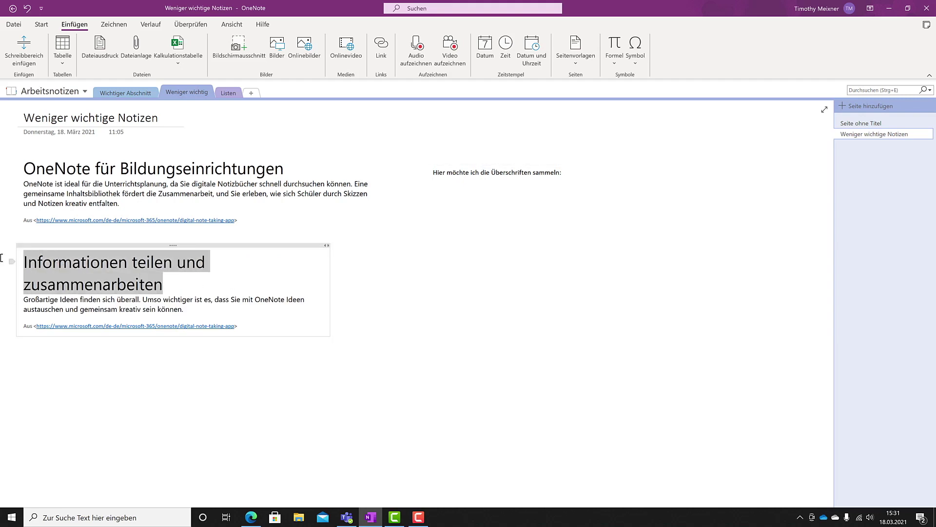
pyautogui.moveTo(105, 266)
pyautogui.mouseDown()
pyautogui.moveTo(570, 178)
pyautogui.moveTo(486, 184)
pyautogui.mouseUp()
pyautogui.hotkey('ctrl', 'z')
pyautogui.hotkey('ctrl', 'y')
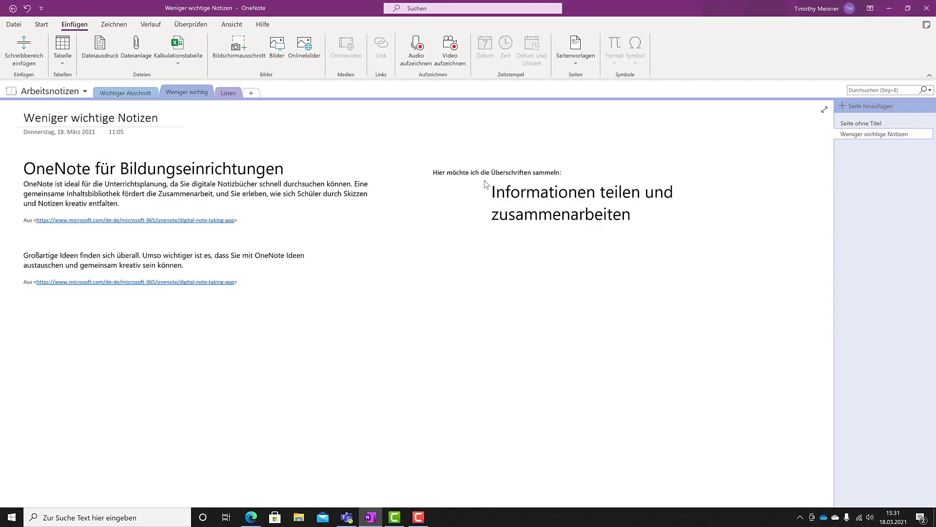
pyautogui.hotkey('ctrl', 'z')
pyautogui.hotkey('ctrl', 'y')
pyautogui.hotkey('ctrl', 'z')
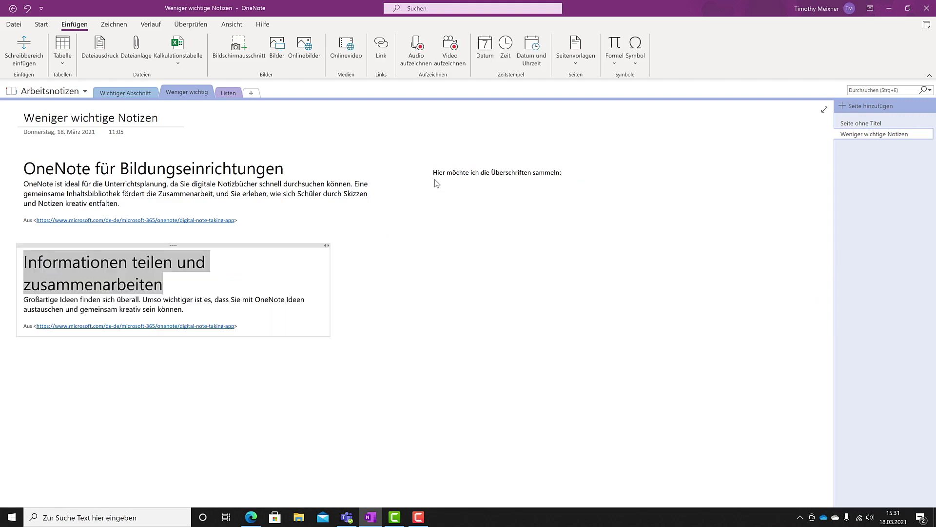
pyautogui.hotkey('ctrl', 'y')
pyautogui.click(514, 181)
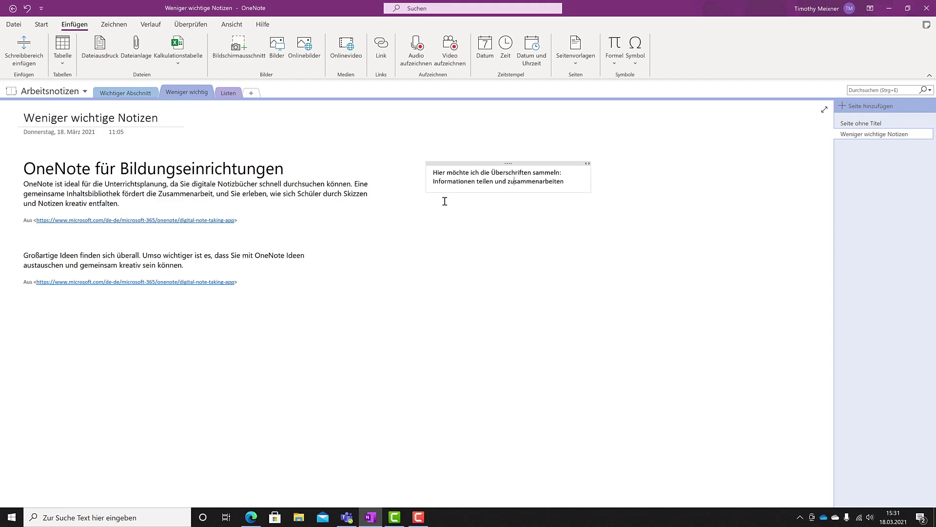
# - Switch to the Start ribbon to show the clipboard, text and styles commands
pyautogui.click(41, 27)
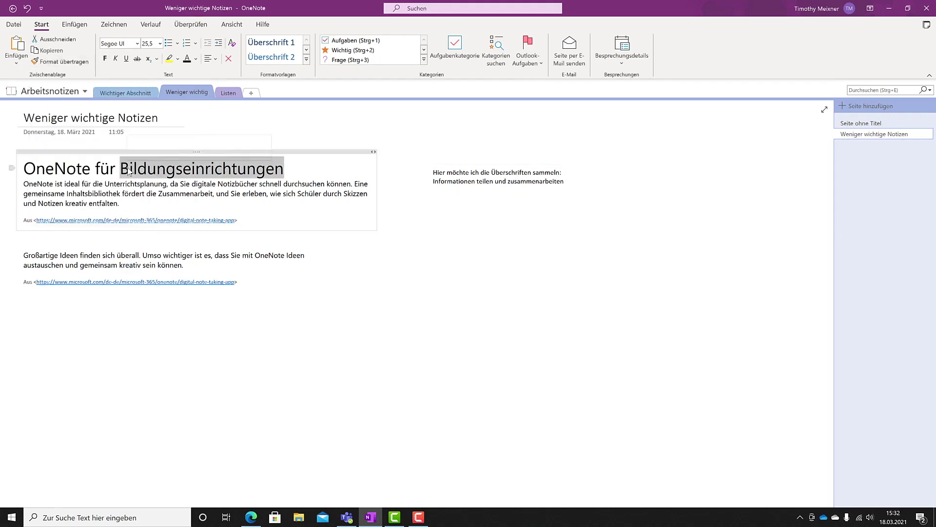
# - Copy the main heading's format onto the collected heading with Format übertragen, then undo it
pyautogui.tripleClick(129, 167)
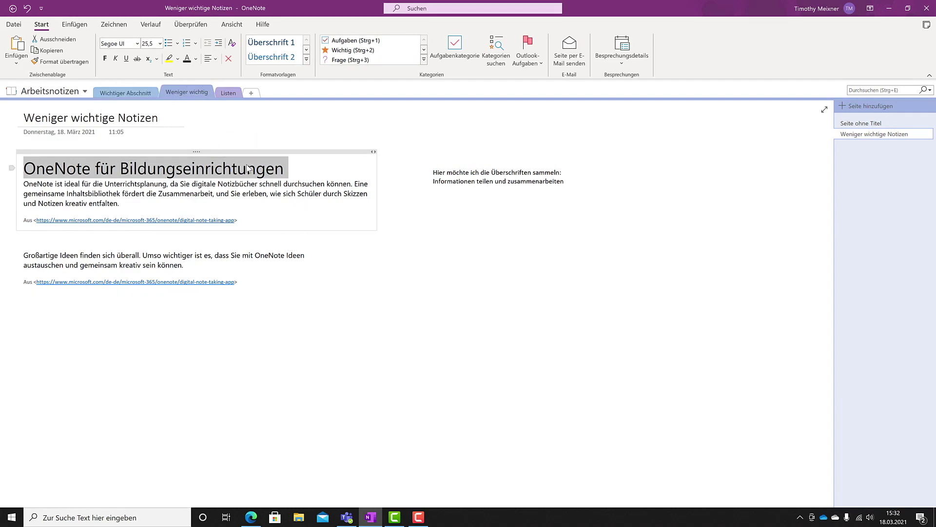
pyautogui.click(76, 65)
pyautogui.click(434, 180)
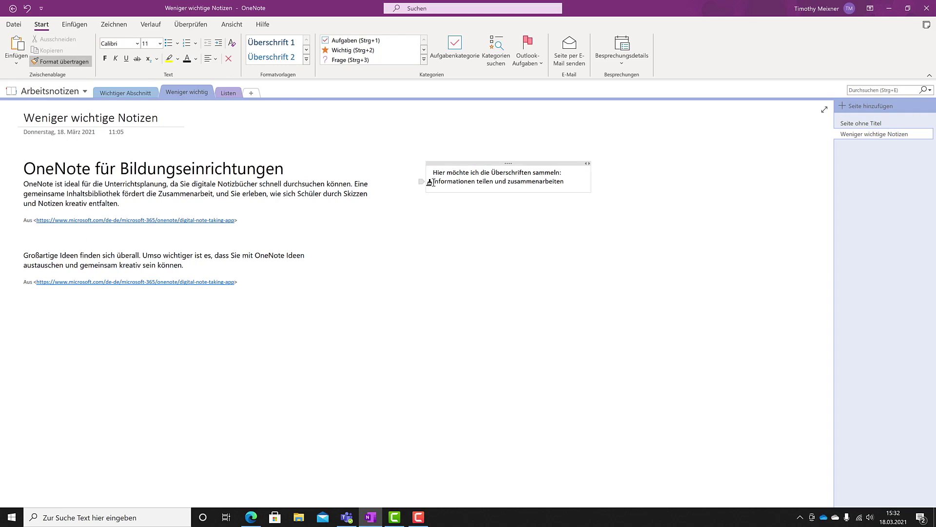
pyautogui.moveTo(431, 181); pyautogui.dragTo(560, 177)
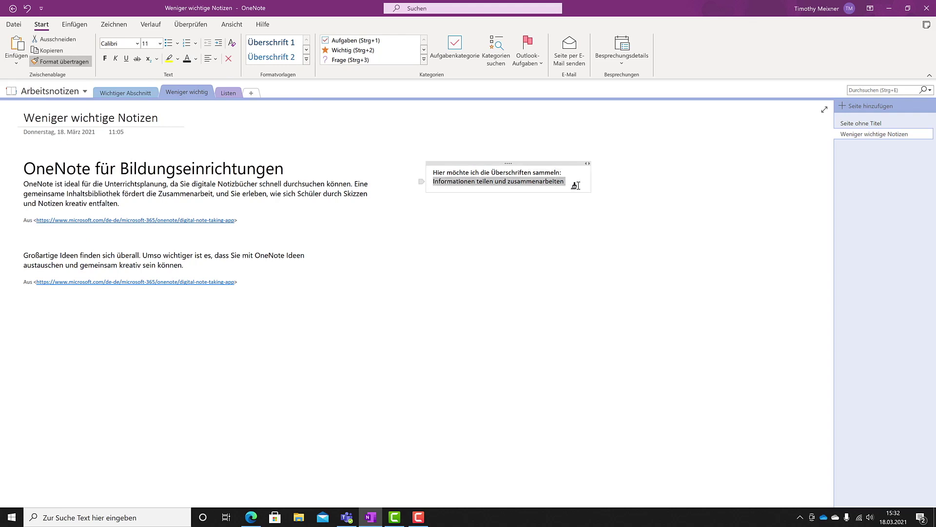
pyautogui.moveTo(576, 185); pyautogui.dragTo(576, 186)
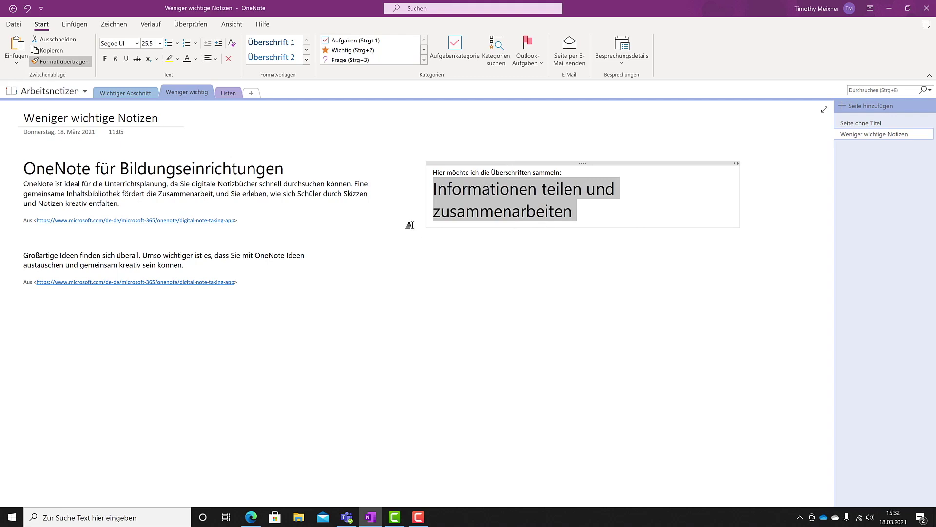
pyautogui.press('Escape')
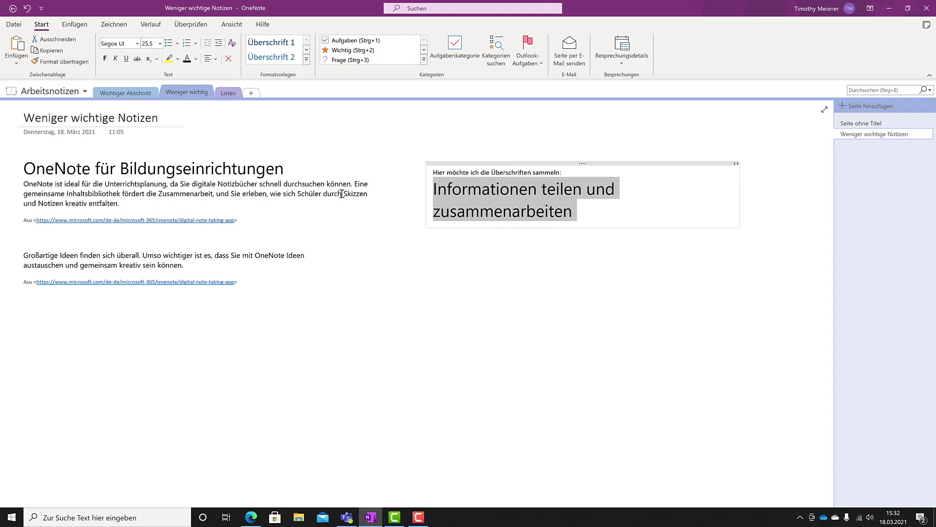
pyautogui.click(585, 207)
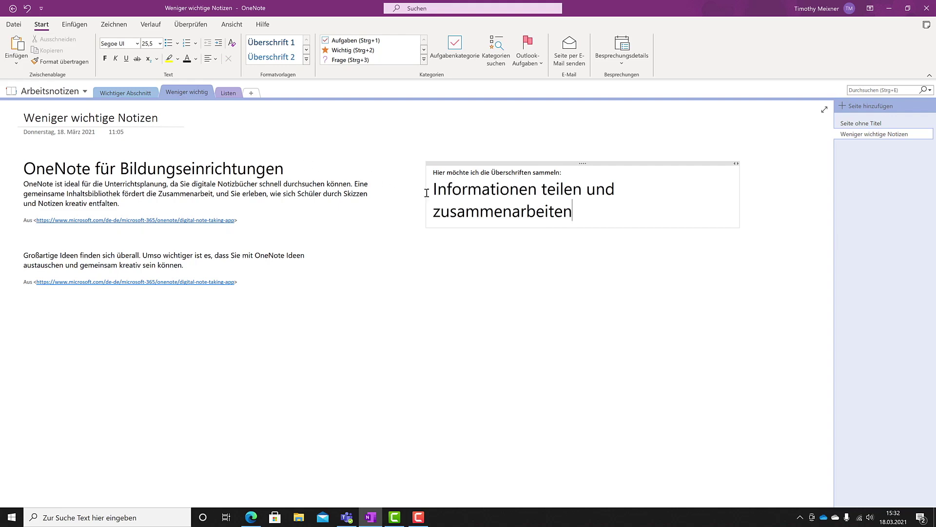
pyautogui.hotkey('ctrl', 'z')
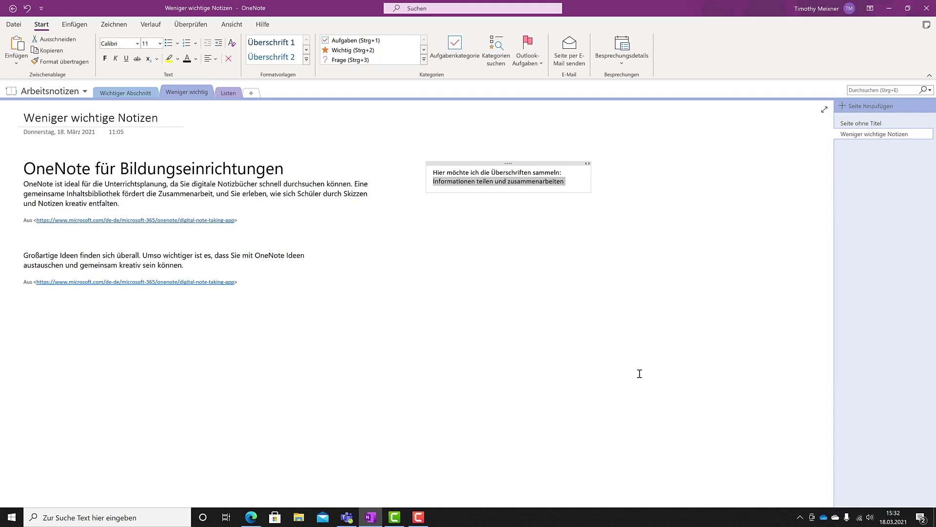
# - Reapply the 25,5 pt heading format to 'Informationen teilen und zusammenarbeiten'
pyautogui.click(285, 173)
pyautogui.moveTo(286, 169); pyautogui.dragTo(23, 169)
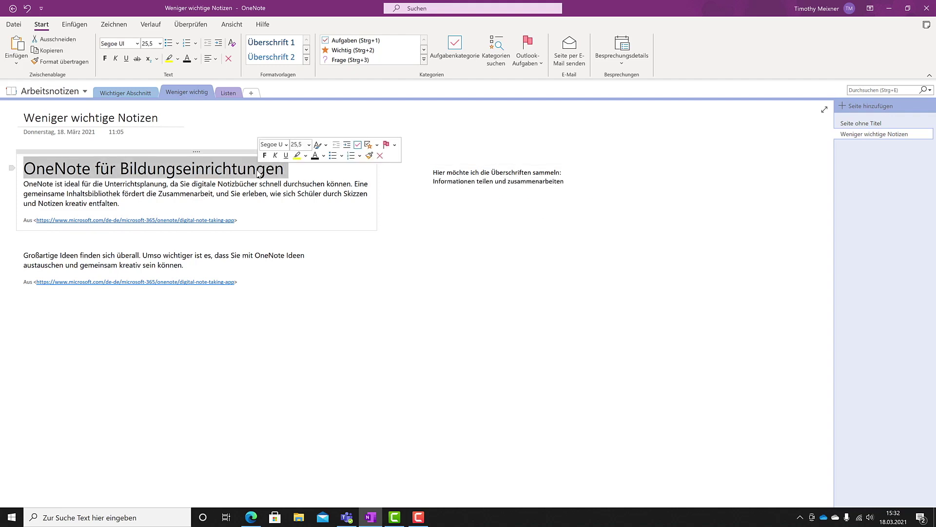
pyautogui.click(53, 60)
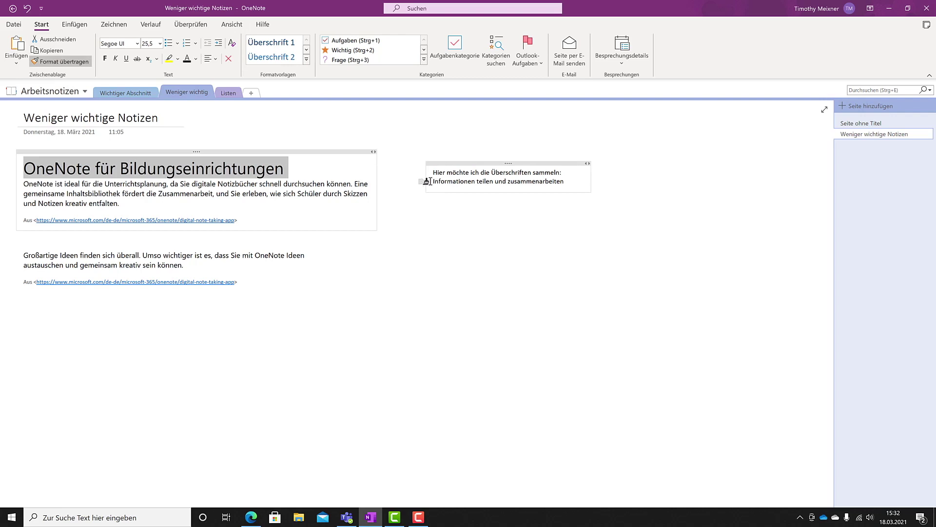
pyautogui.moveTo(432, 182); pyautogui.dragTo(474, 182)
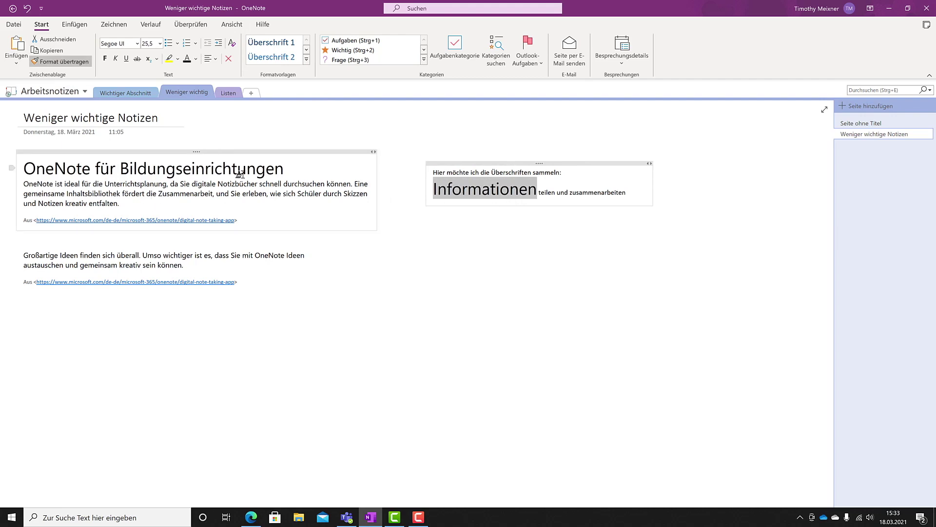
pyautogui.click(390, 215)
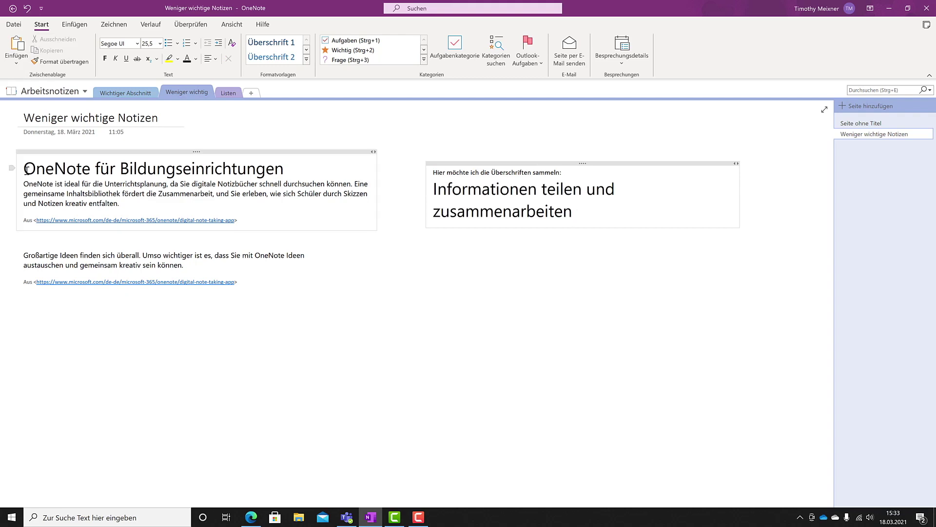
pyautogui.moveTo(25, 169); pyautogui.dragTo(91, 171)
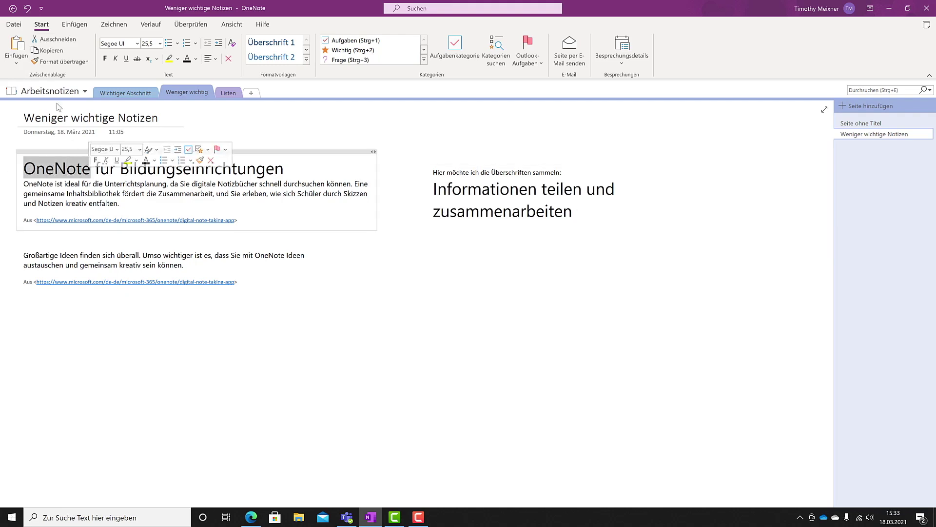
# - Paint the 25,5 heading format onto fördert, erleben and Skizzen, undoing it on entfalten
pyautogui.click(62, 64)
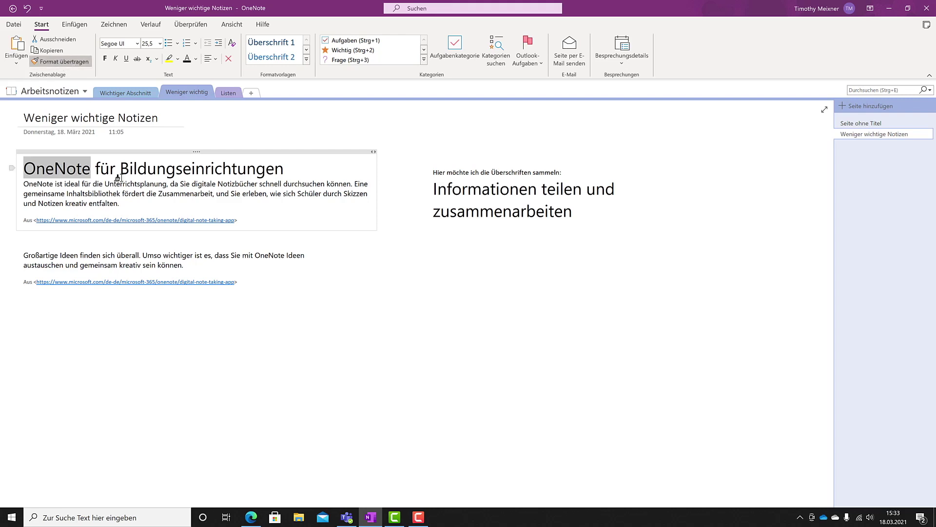
pyautogui.moveTo(121, 194); pyautogui.dragTo(149, 194)
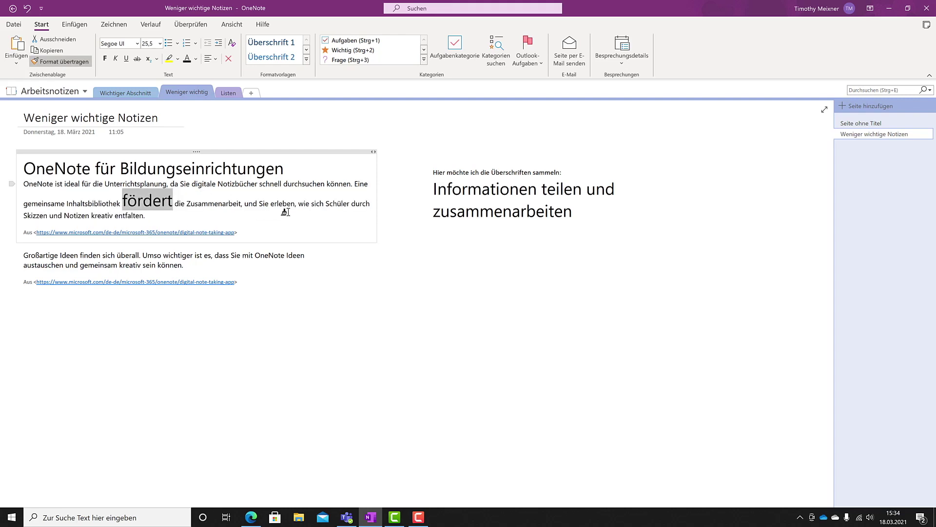
pyautogui.moveTo(269, 205); pyautogui.dragTo(295, 205)
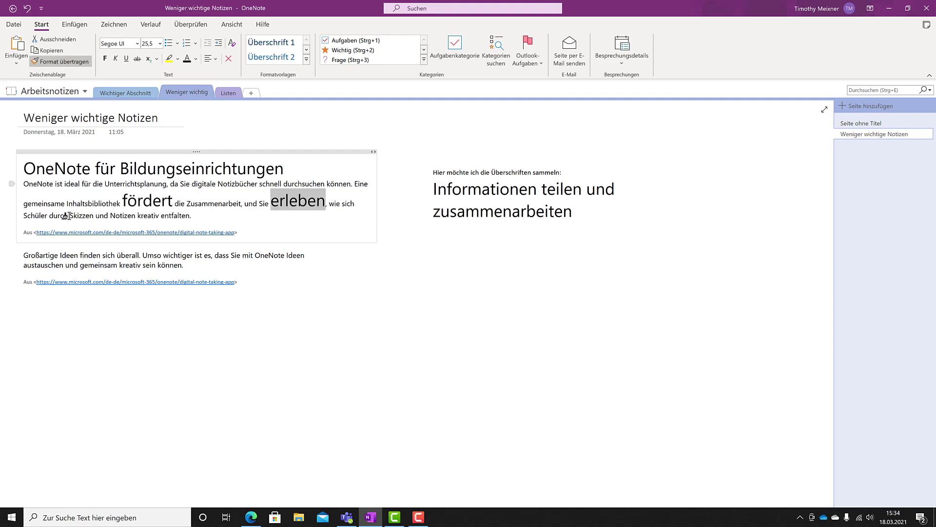
pyautogui.moveTo(69, 216); pyautogui.dragTo(93, 216)
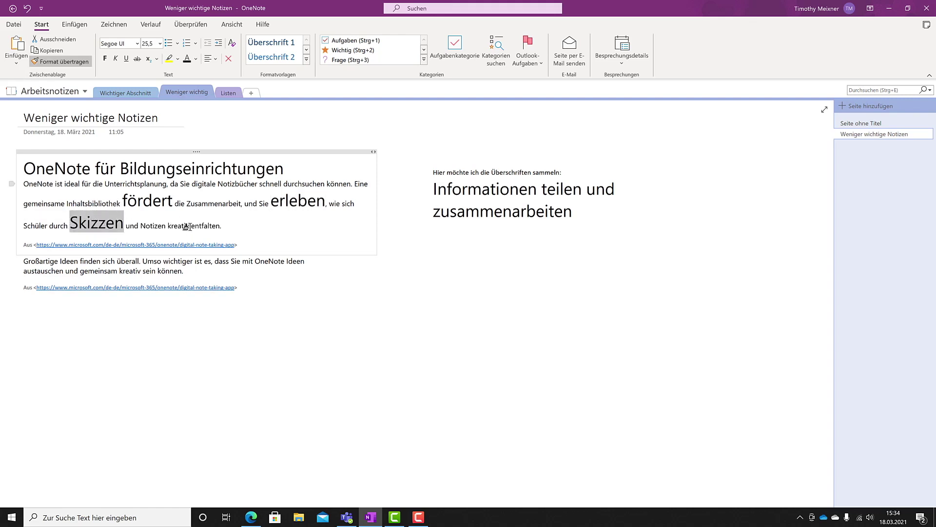
pyautogui.moveTo(190, 225); pyautogui.dragTo(220, 227)
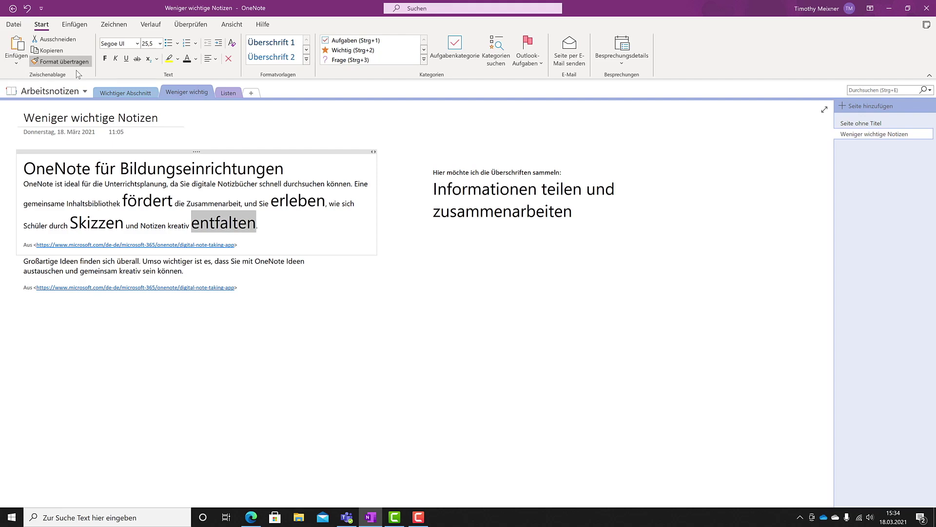
pyautogui.hotkey('ctrl', 'z')
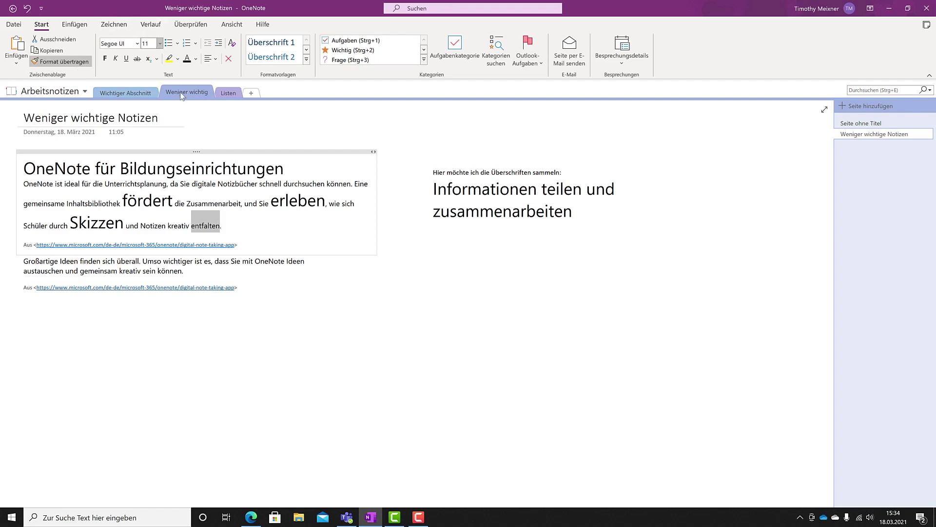
# - Add a blank line before 'Großartige' and move 'OneNote für Bildungseinrichtungen' into its own note below
pyautogui.click(358, 261)
pyautogui.press('Return')
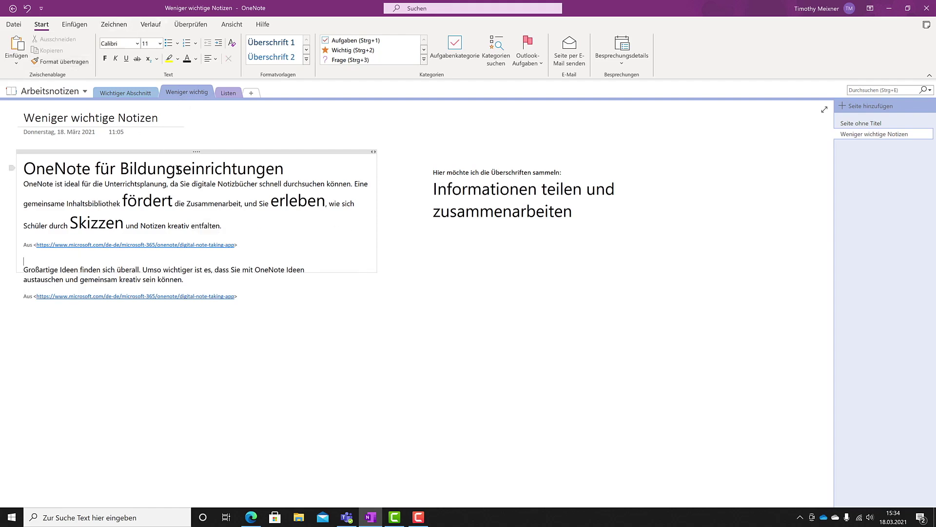
pyautogui.tripleClick(179, 169)
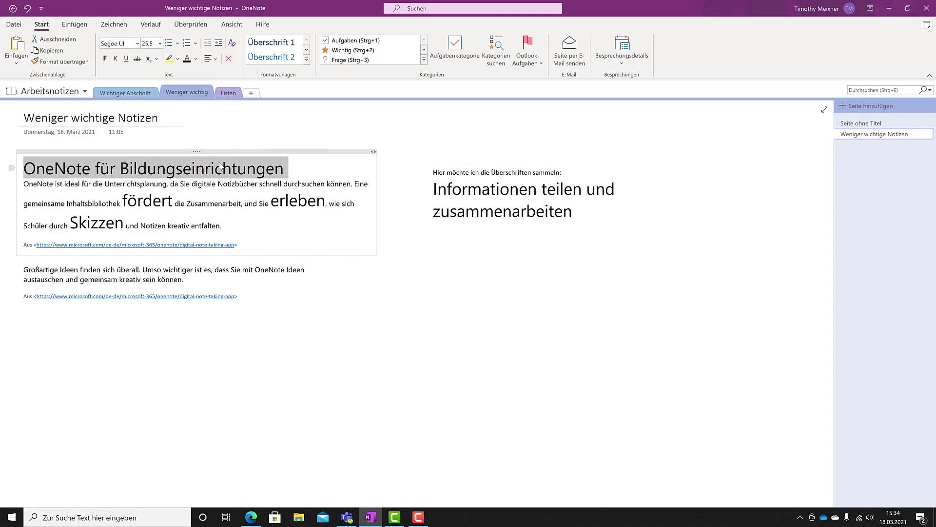
pyautogui.moveTo(215, 167); pyautogui.dragTo(546, 235)
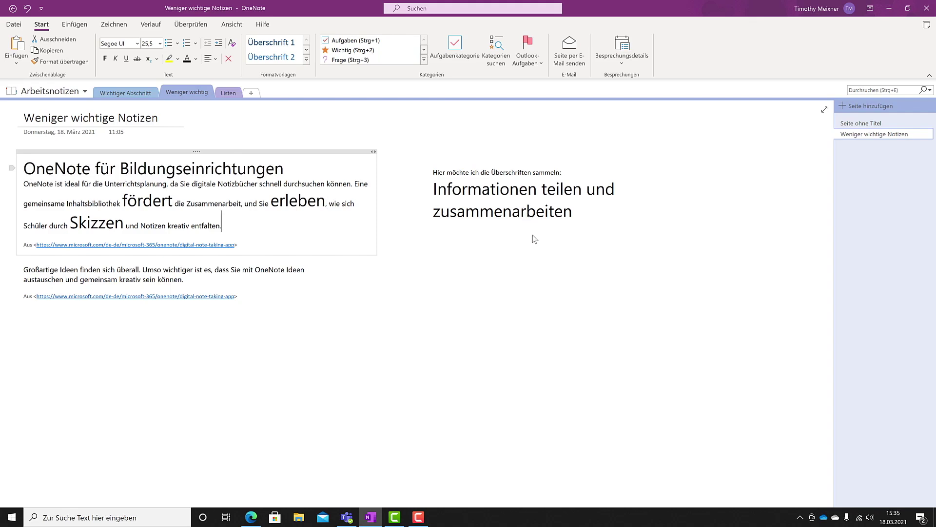
pyautogui.click(457, 295)
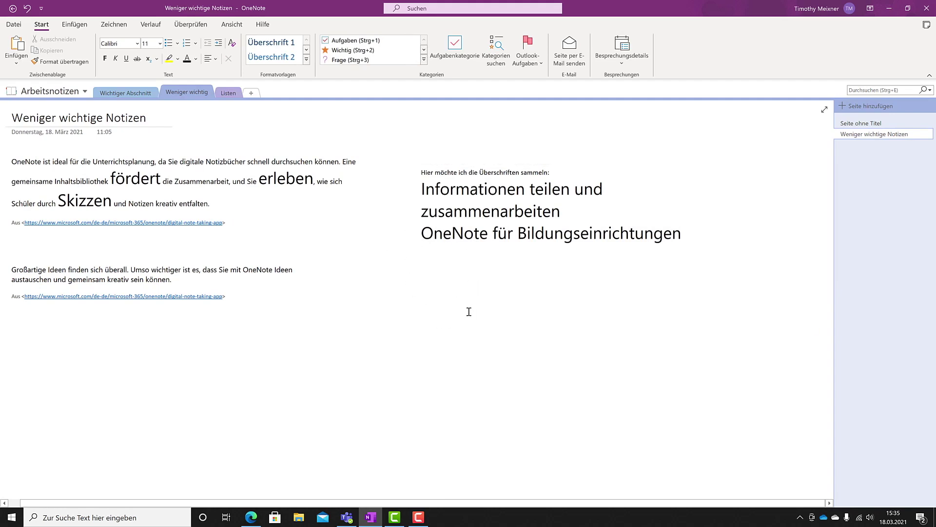
pyautogui.moveTo(421, 233)
pyautogui.mouseDown()
pyautogui.moveTo(685, 236)
pyautogui.moveTo(423, 281)
pyautogui.mouseUp()
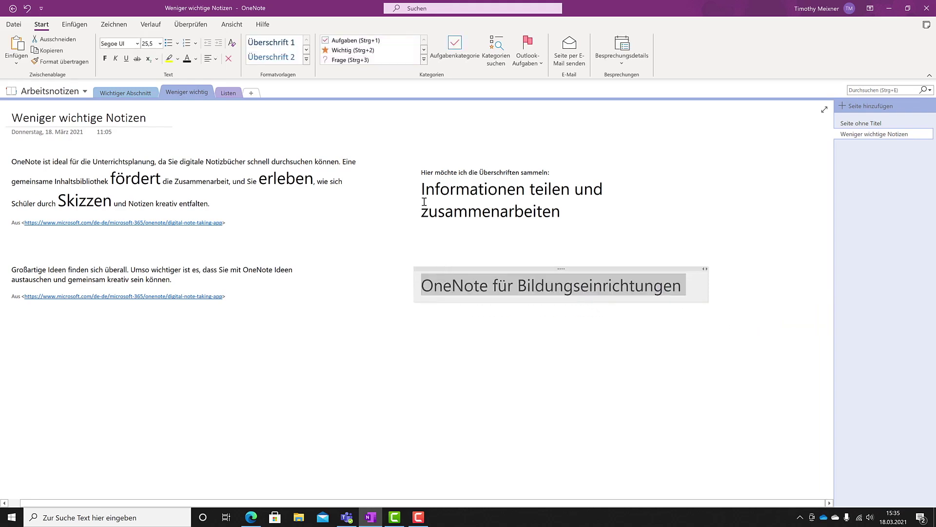
# - Select and deselect the 'OneNote für Bildungseinrichtungen' note, then show the Einfügen commands
pyautogui.click(435, 255)
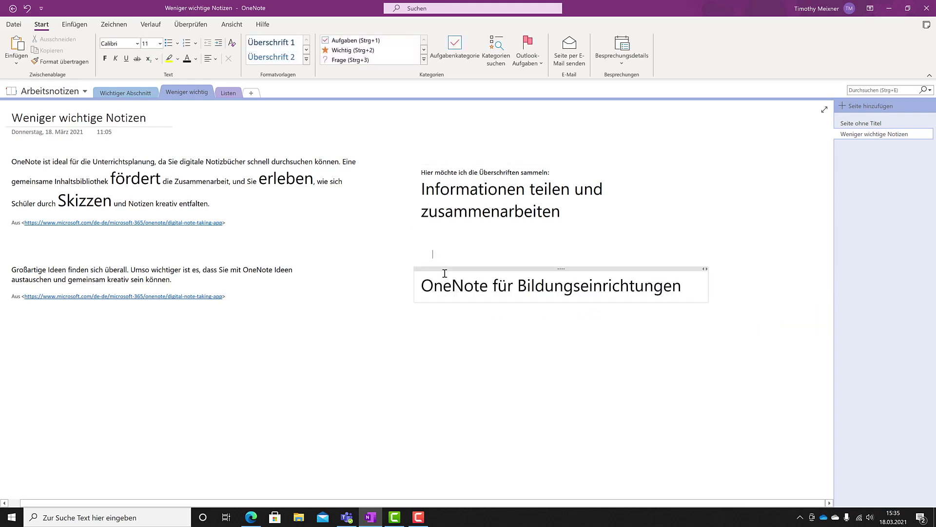
pyautogui.click(441, 268)
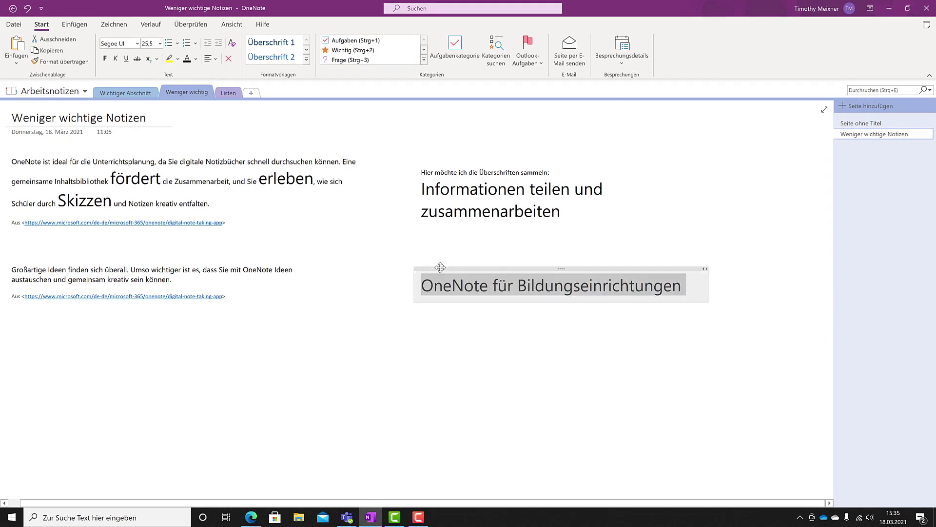
pyautogui.click(441, 289)
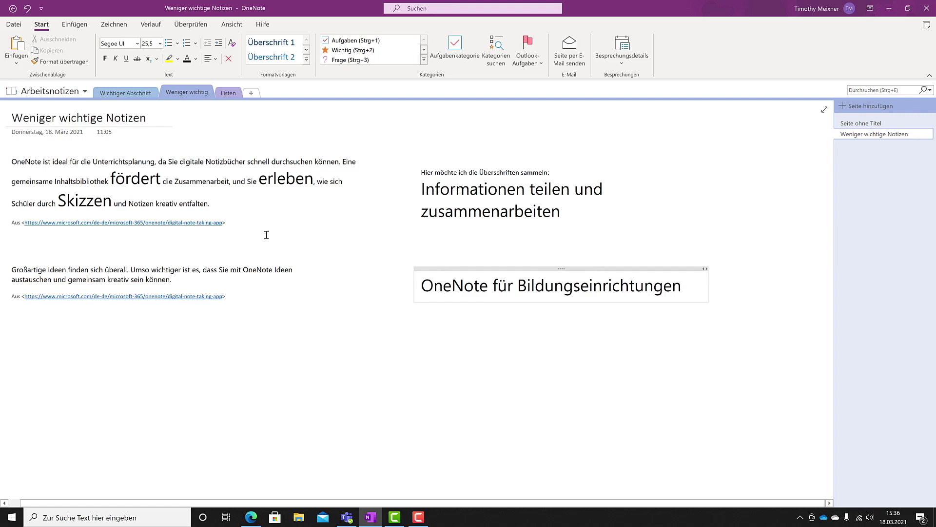
pyautogui.click(71, 24)
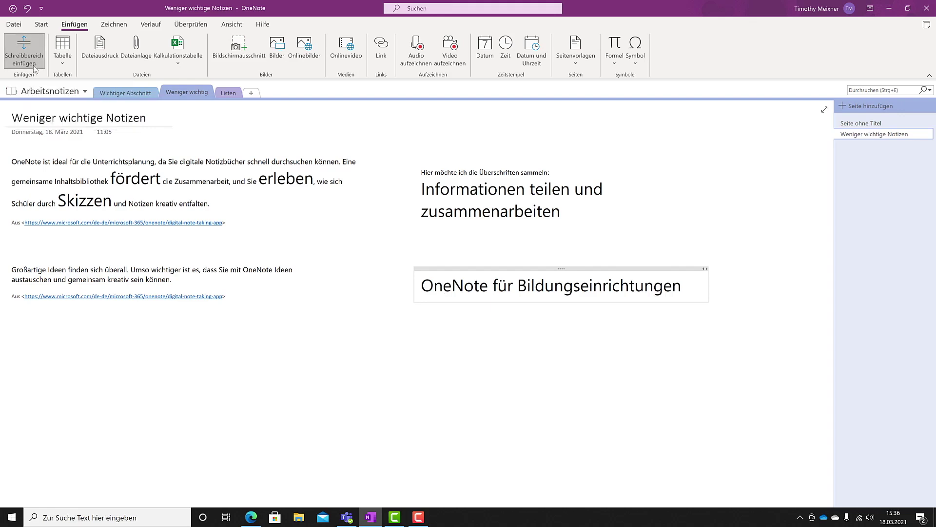
# - Use Schreibbereich einfügen to try opening blank space at several spots on the page
pyautogui.click(34, 68)
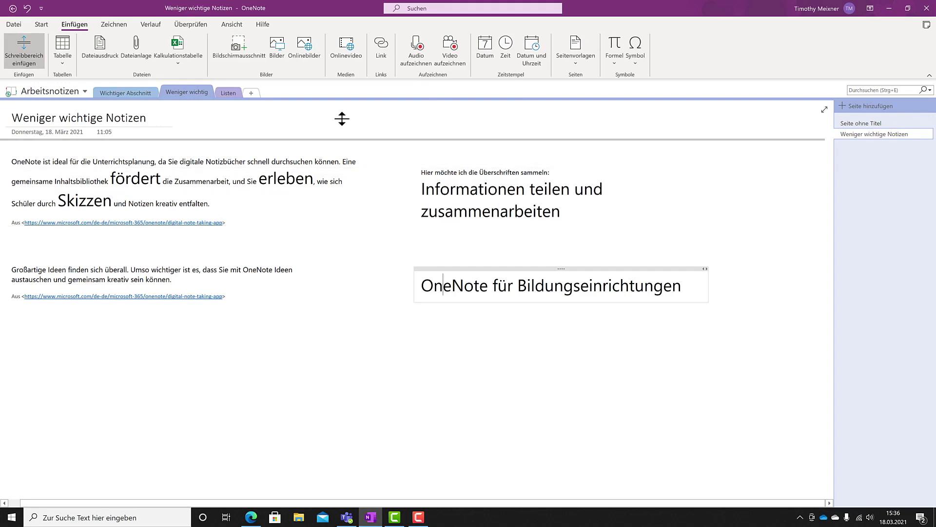
pyautogui.moveTo(341, 126); pyautogui.dragTo(326, 208)
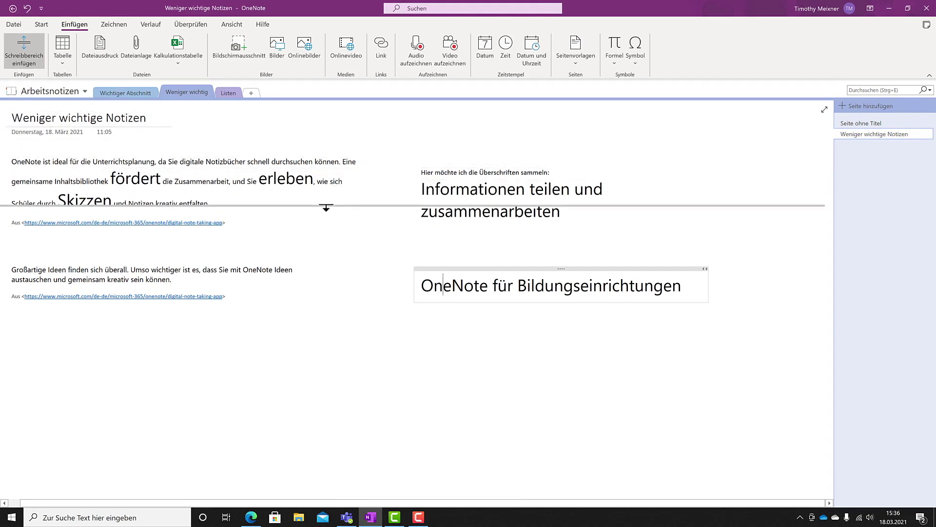
pyautogui.moveTo(375, 237); pyautogui.dragTo(385, 190)
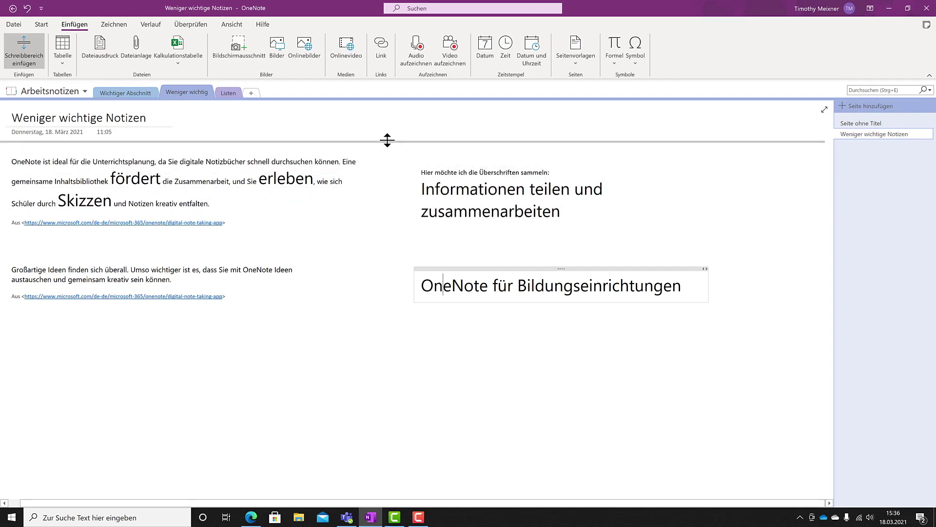
pyautogui.moveTo(383, 139); pyautogui.dragTo(384, 187)
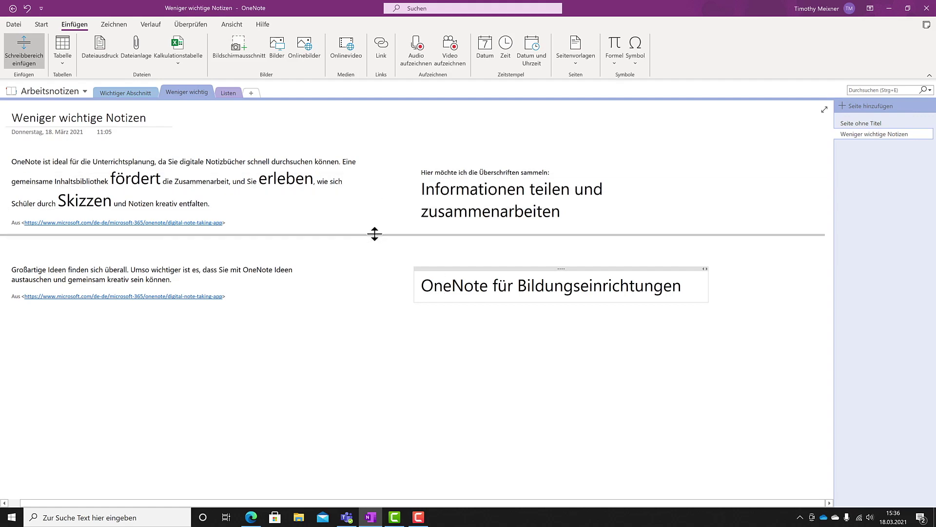
pyautogui.moveTo(383, 204); pyautogui.dragTo(382, 208)
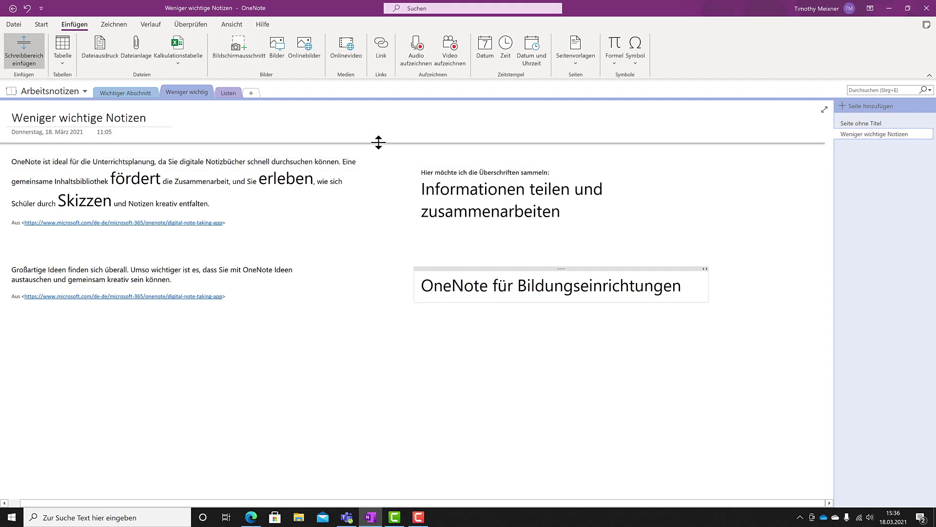
pyautogui.moveTo(379, 143); pyautogui.dragTo(379, 237)
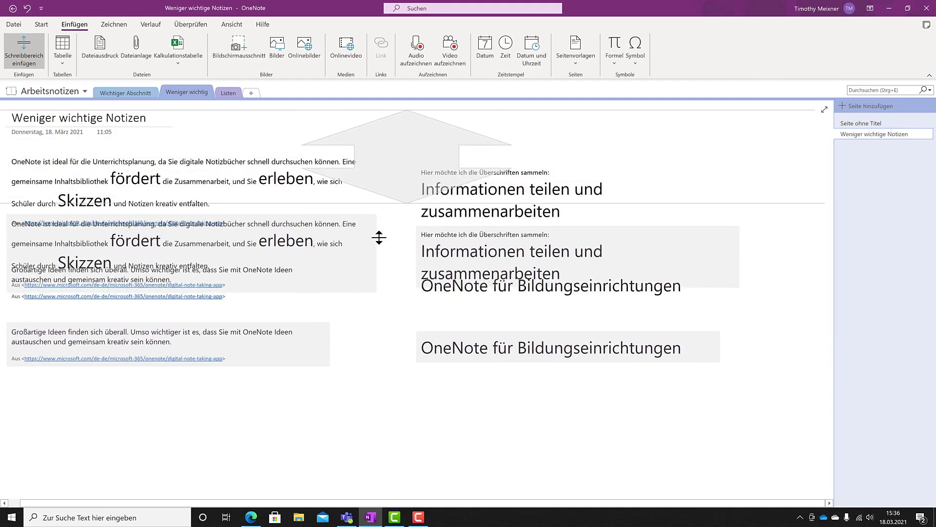
pyautogui.moveTo(379, 237); pyautogui.dragTo(381, 218)
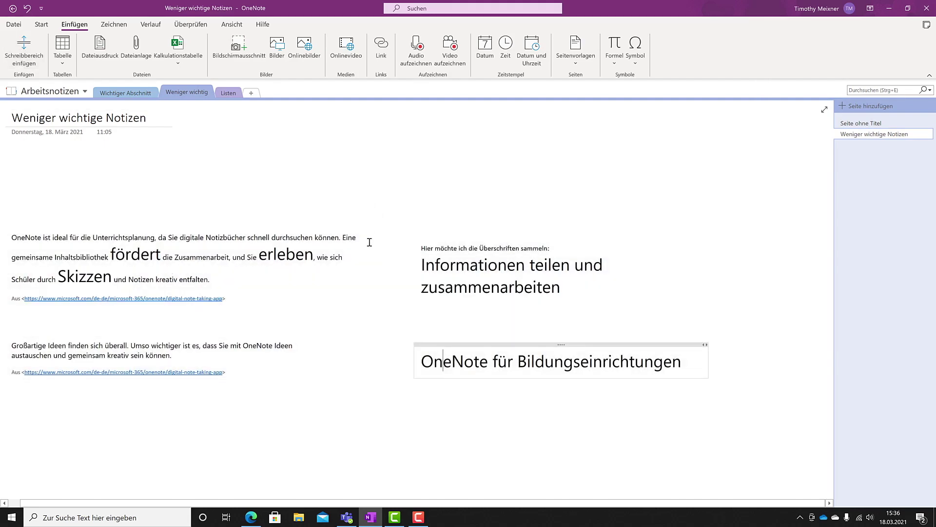
# - Open space between the first paragraph and its link, then remove excess space at the top
pyautogui.click(22, 48)
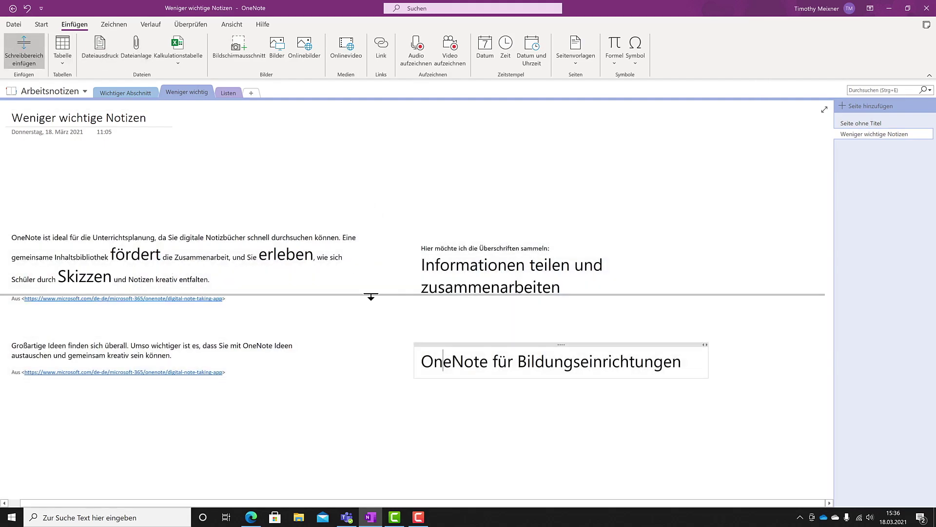
pyautogui.moveTo(371, 296); pyautogui.dragTo(372, 332)
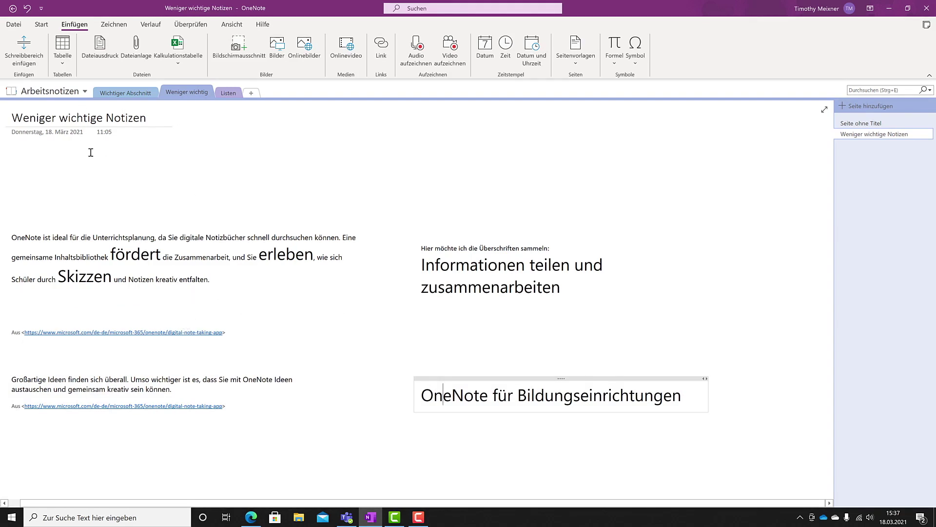
pyautogui.click(24, 49)
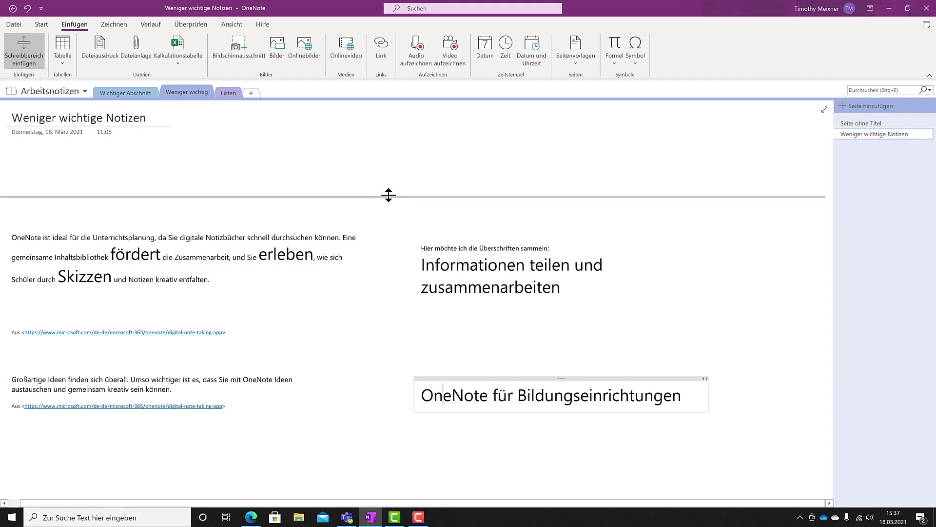
pyautogui.moveTo(388, 181); pyautogui.dragTo(395, 129)
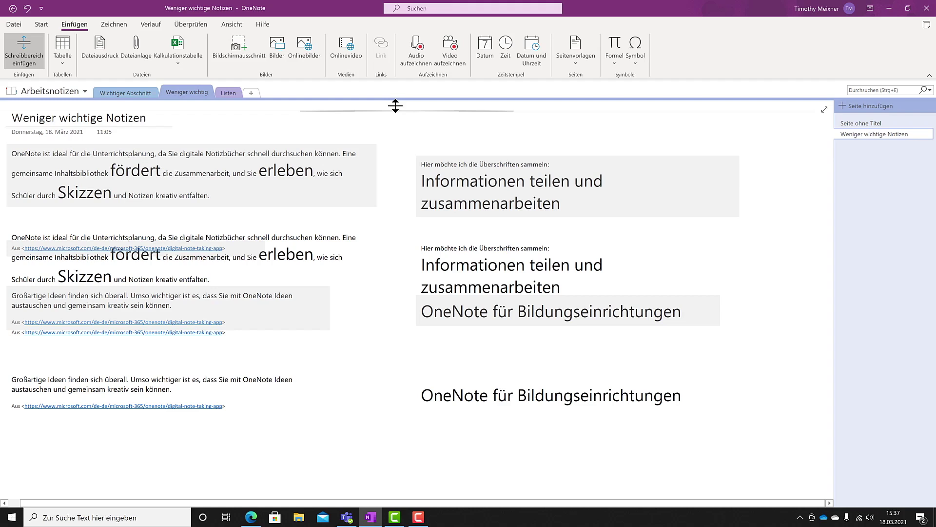
pyautogui.moveTo(396, 105); pyautogui.dragTo(396, 108)
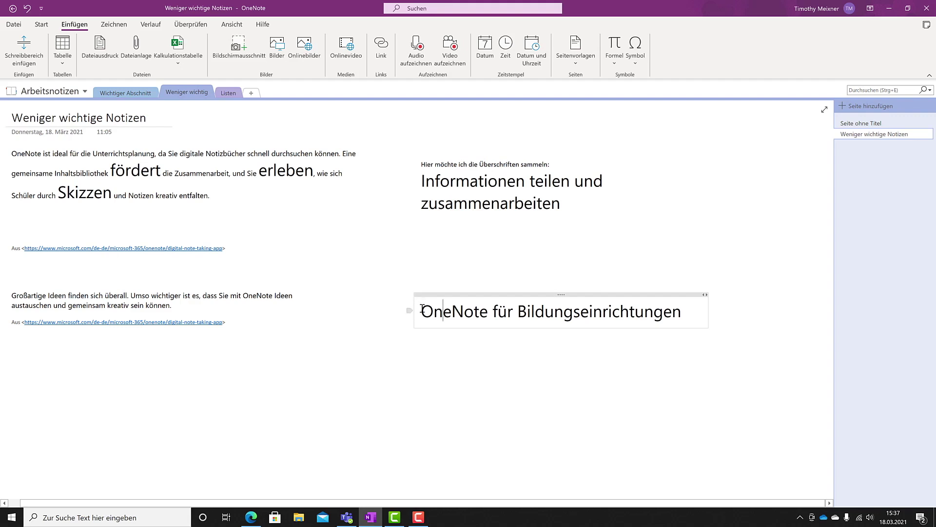
# - Move the word 'zusammenarbeiten' lower on the page as its own line
pyautogui.hotkey('ctrl', 'z')
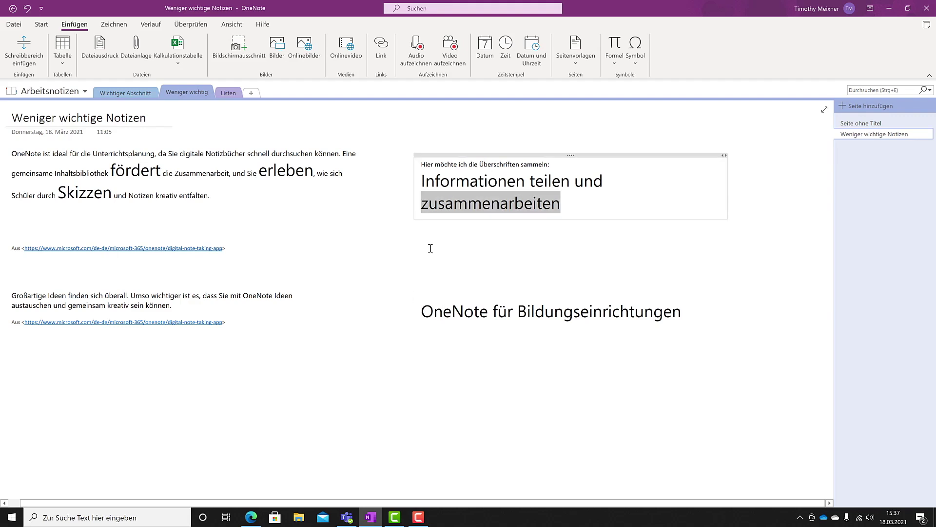
pyautogui.moveTo(434, 206)
pyautogui.moveTo(434, 208); pyautogui.dragTo(428, 262)
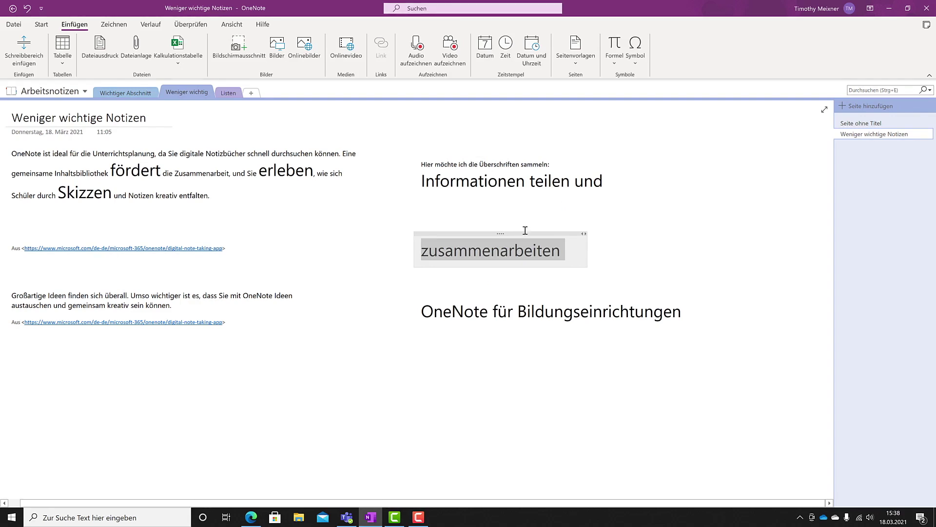
pyautogui.click(519, 214)
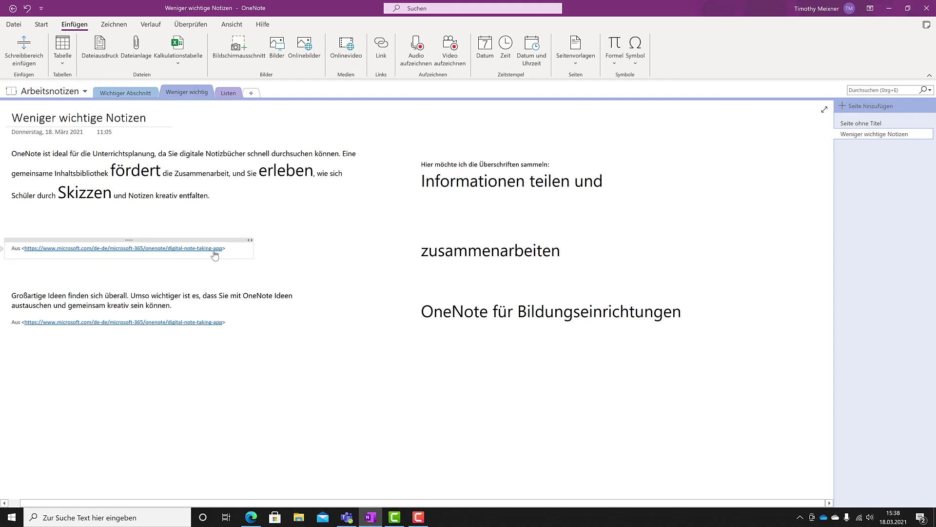
# - Reattach the 'Aus' source link directly beneath the first paragraph
pyautogui.moveTo(221, 240)
pyautogui.moveTo(219, 240); pyautogui.dragTo(243, 193)
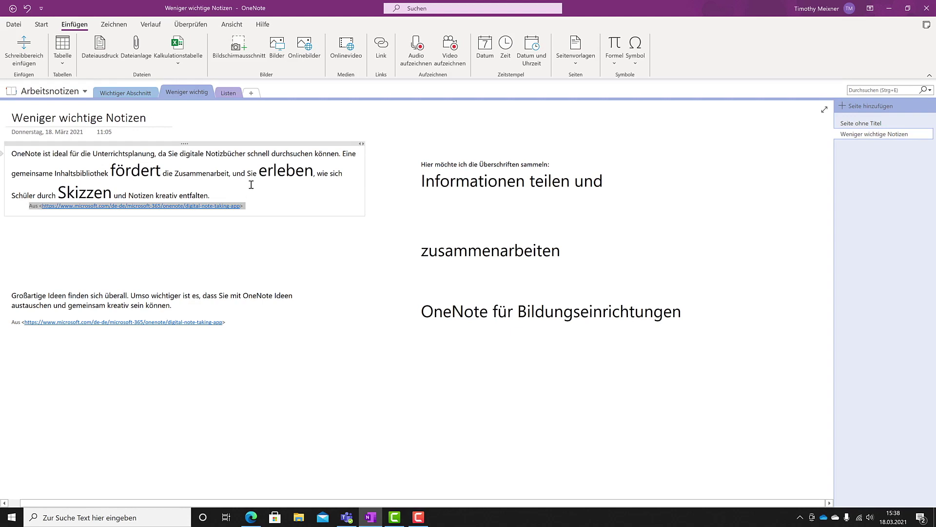
pyautogui.click(263, 188)
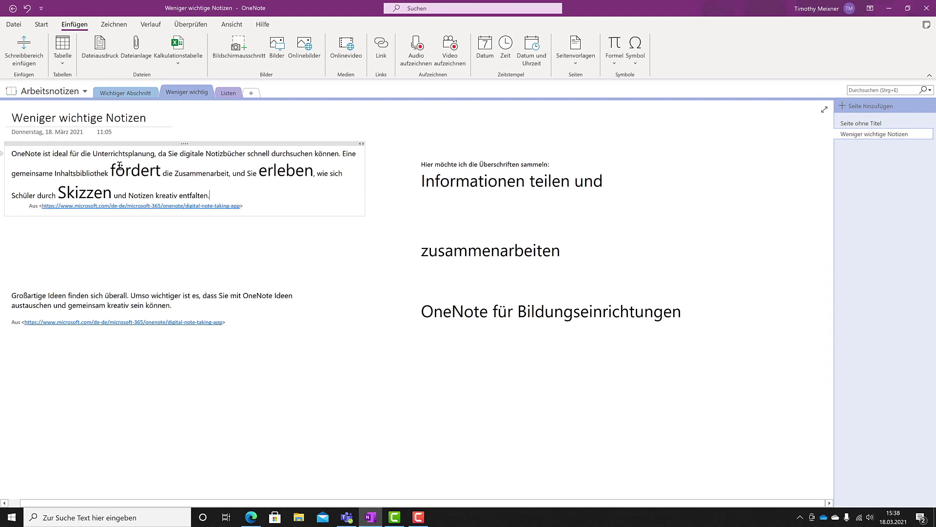
pyautogui.click(42, 25)
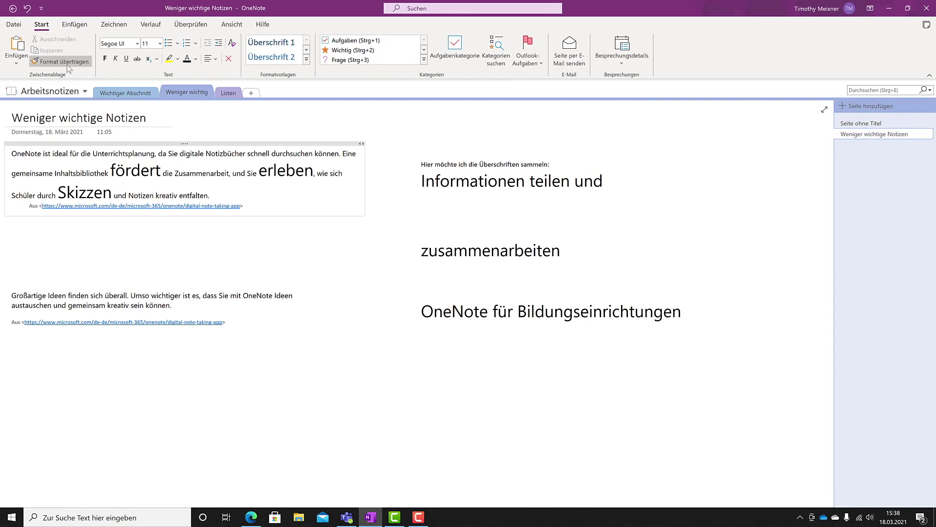